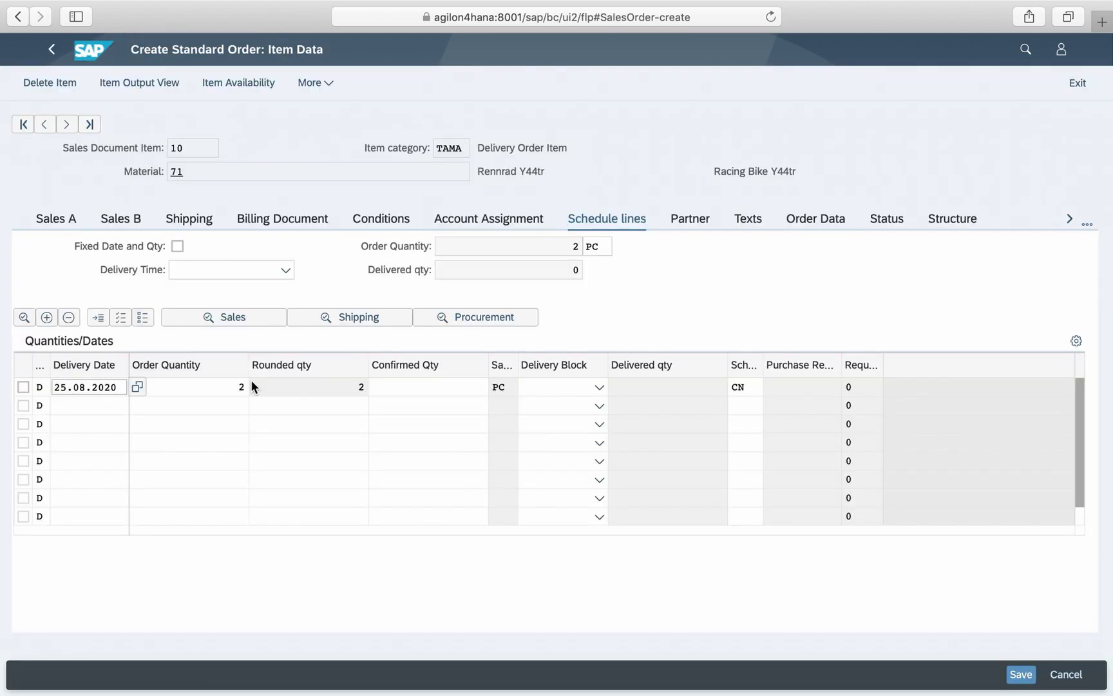
- Split item 10's schedule lines into 1 PC for delivery on 25.08.2020 and 1 PC on 03.09.2020
click(245, 387)
key(BackSpace)
text(1)
click(100, 405)
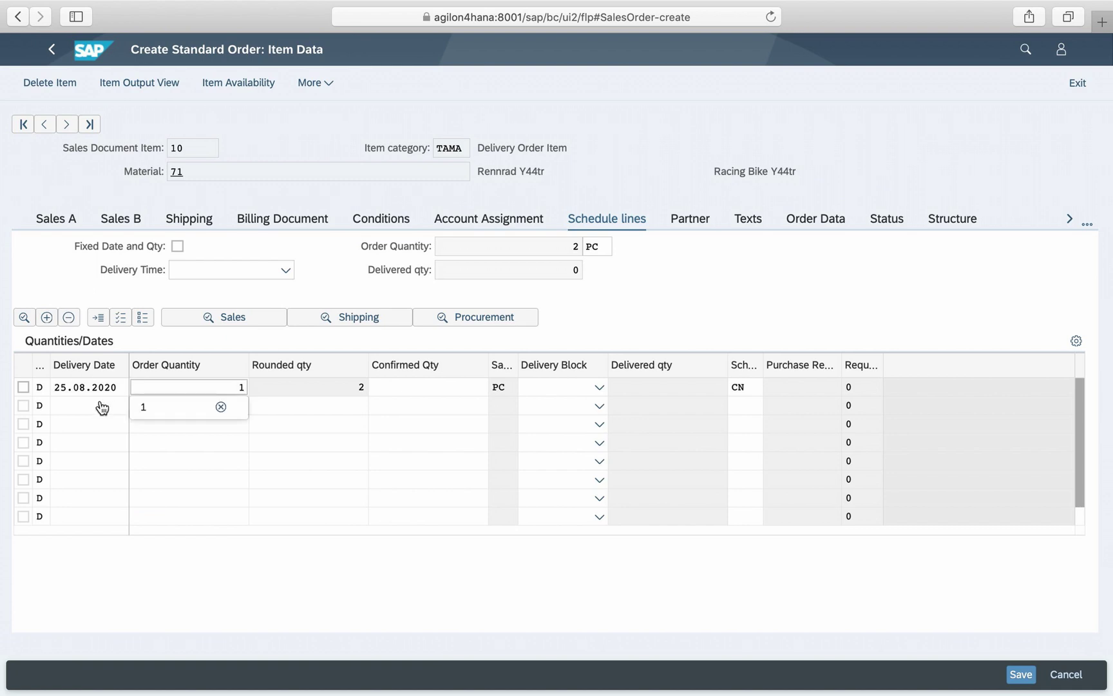
text(03)
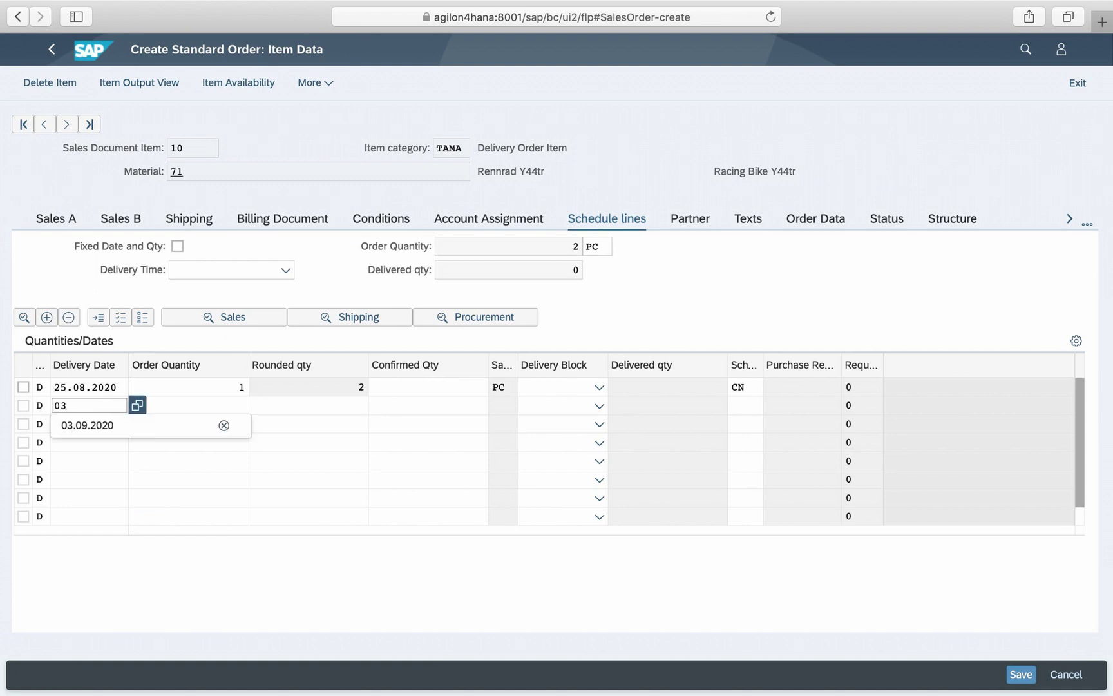
click(105, 425)
key(Return)
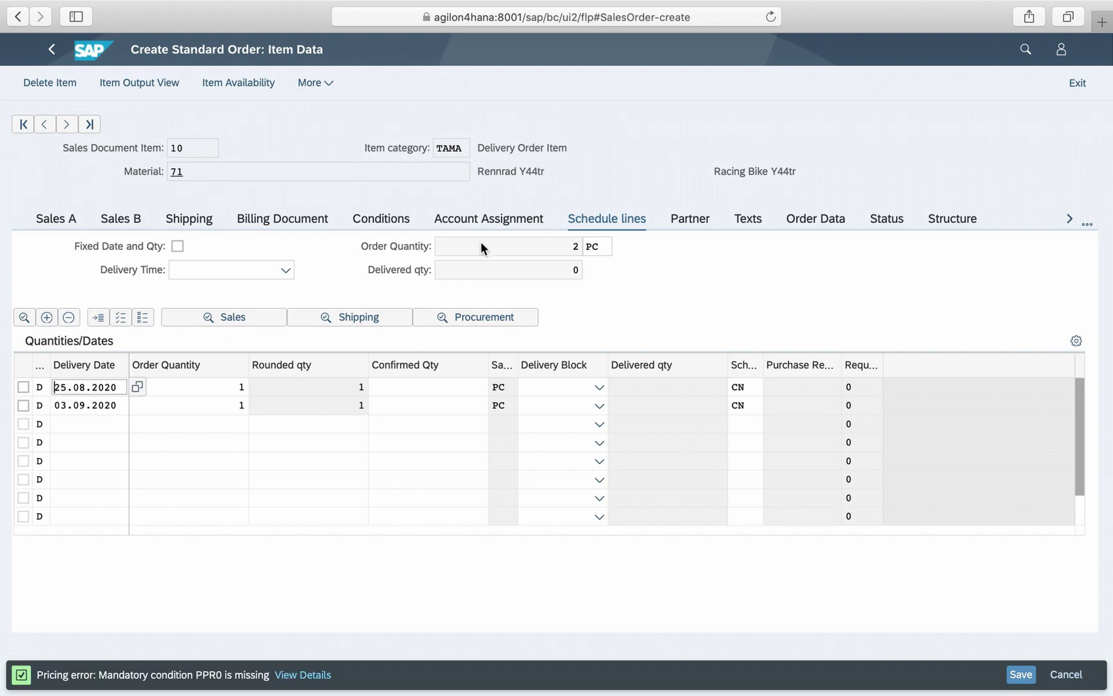
- Add pricing condition PPR0 with an amount of 6000 EUR per piece to item 10
click(396, 222)
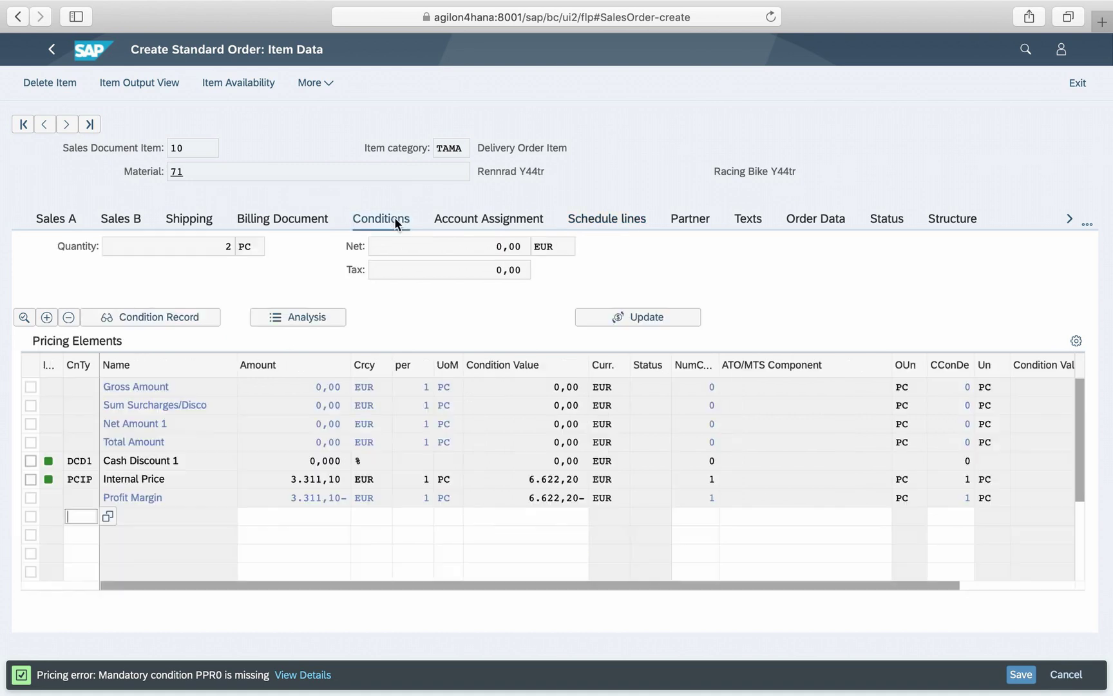
text(PPR0)
click(321, 519)
text(6000)
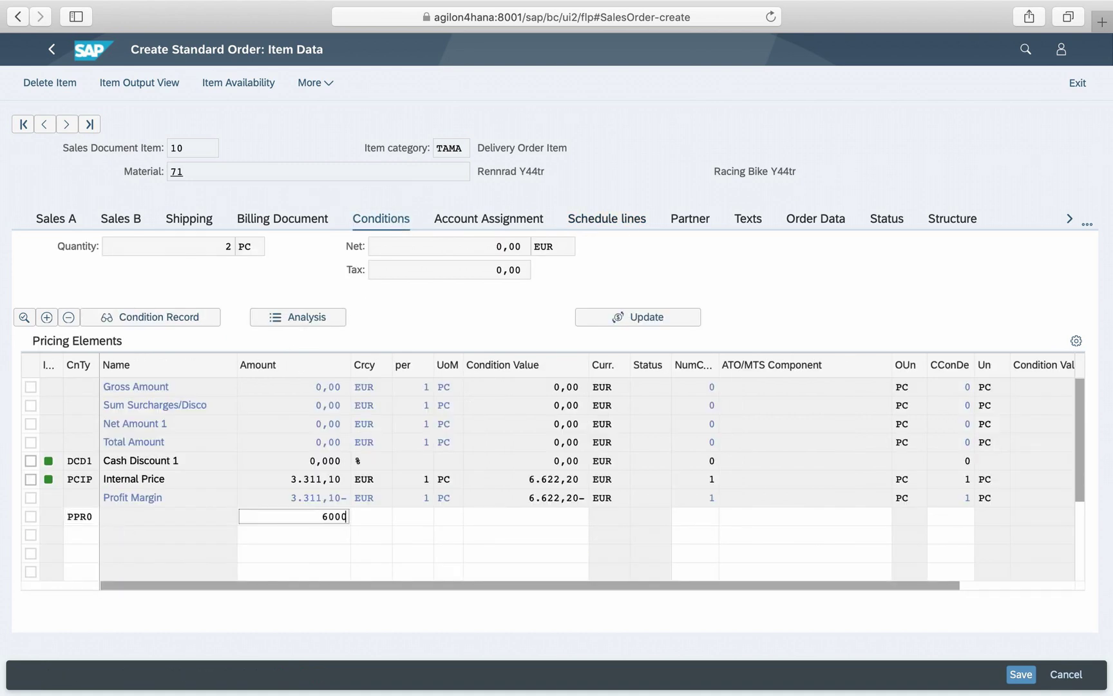
key(Return)
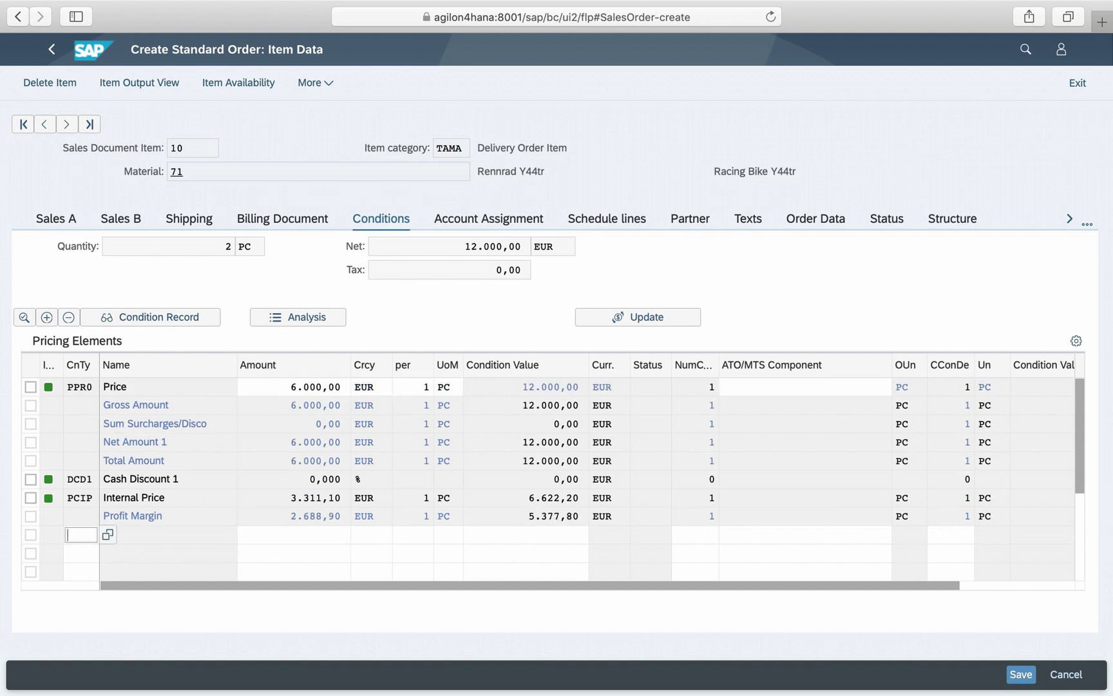
- Run sales order costing for the racing bike item, keep the cost estimate and save the standard order
click(322, 84)
click(187, 174)
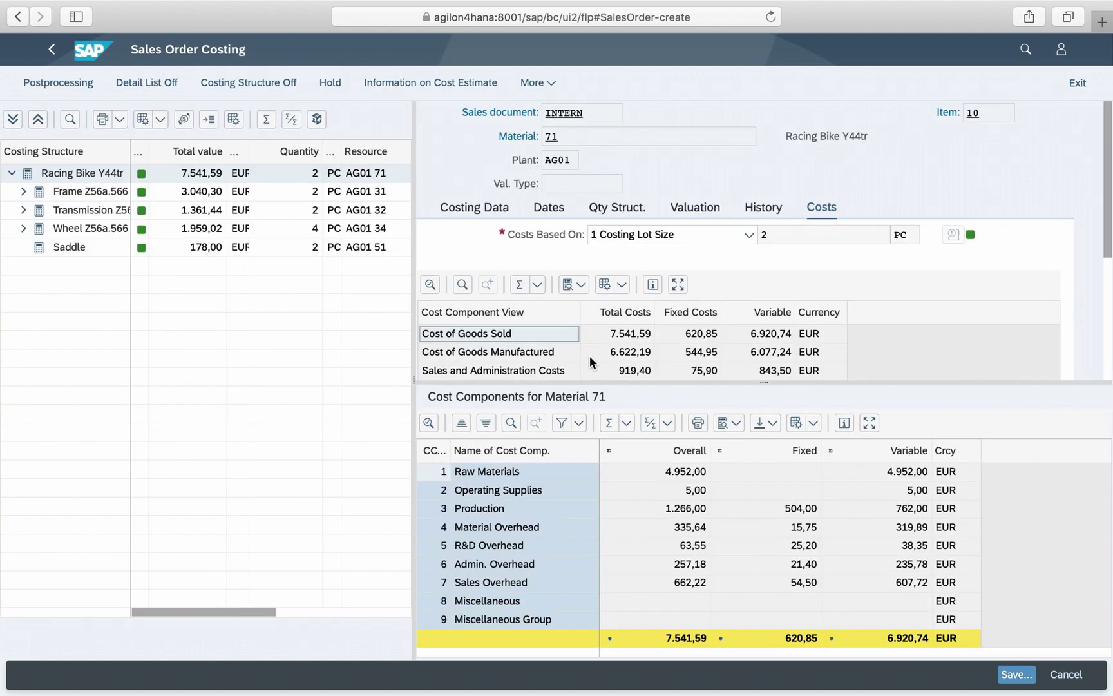
key(F3)
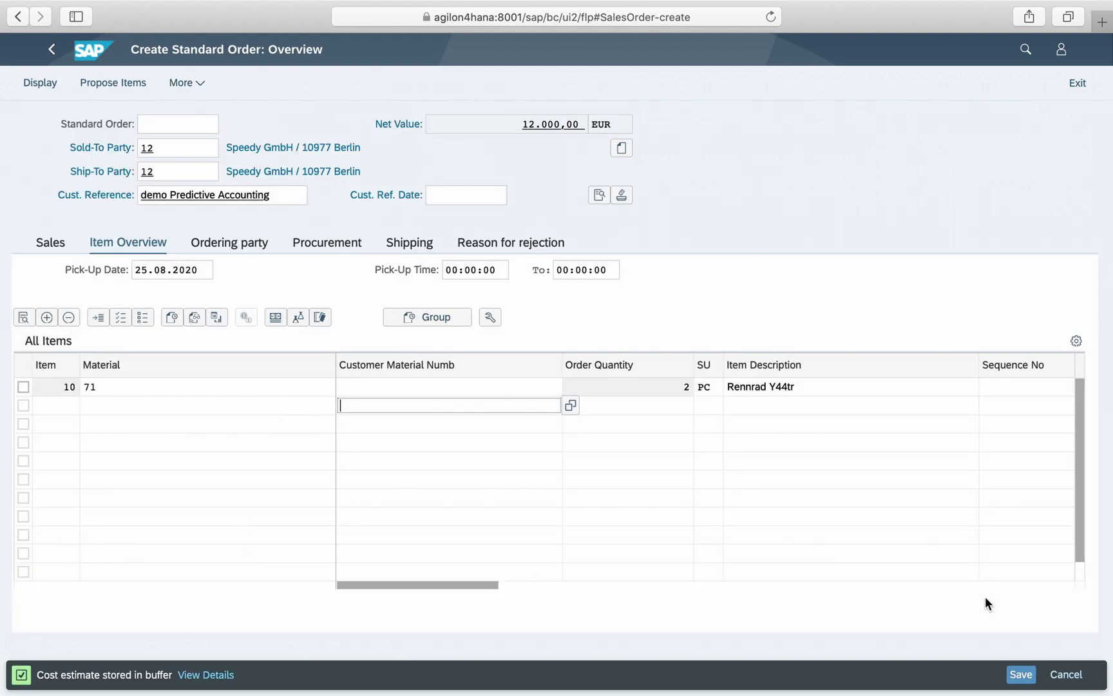
click(1019, 675)
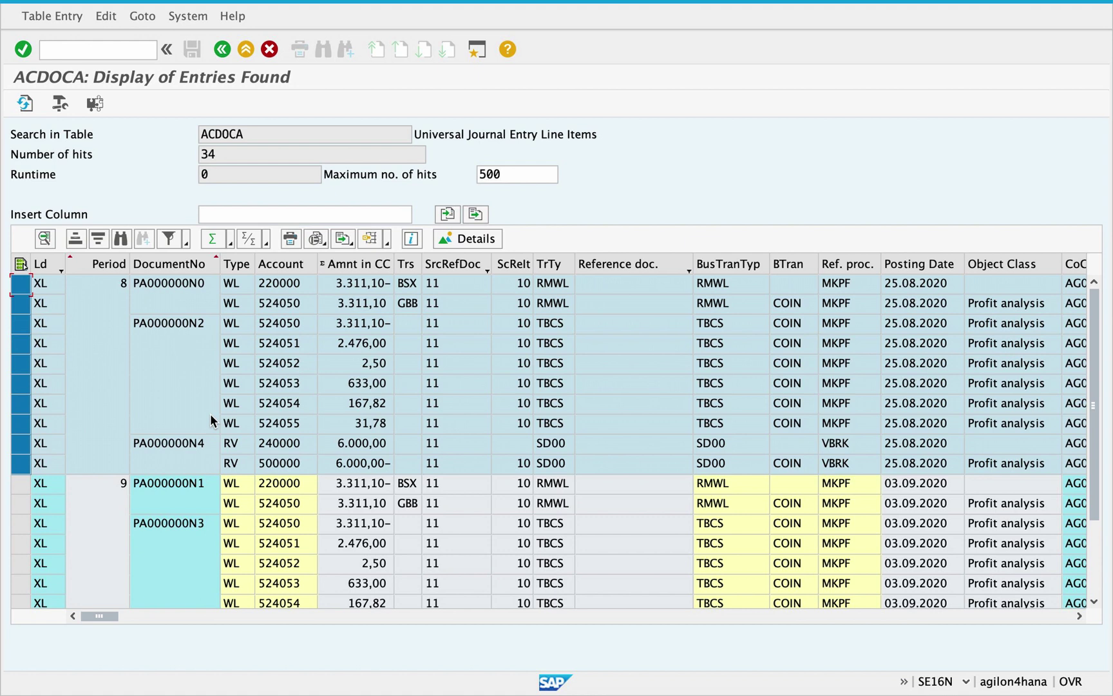
- Display predictive journal entry PA000000N4 of company code AG01, ledger XL, 2020 in the Fiori T-account view
scroll(212, 421, down, 2)
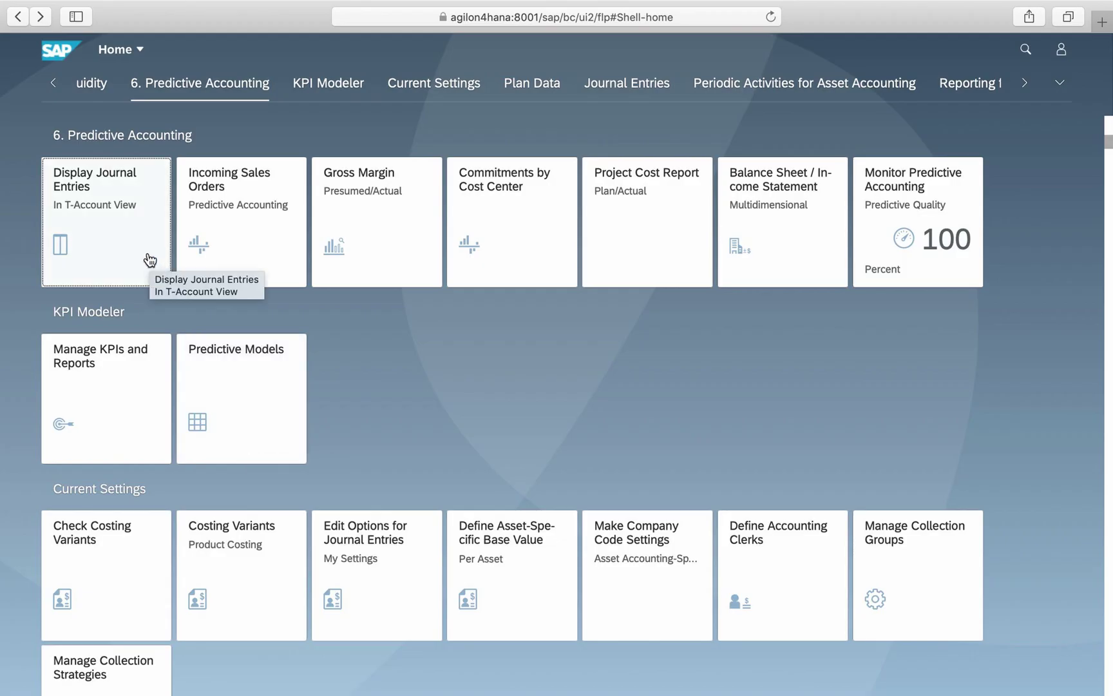
click(149, 259)
click(113, 147)
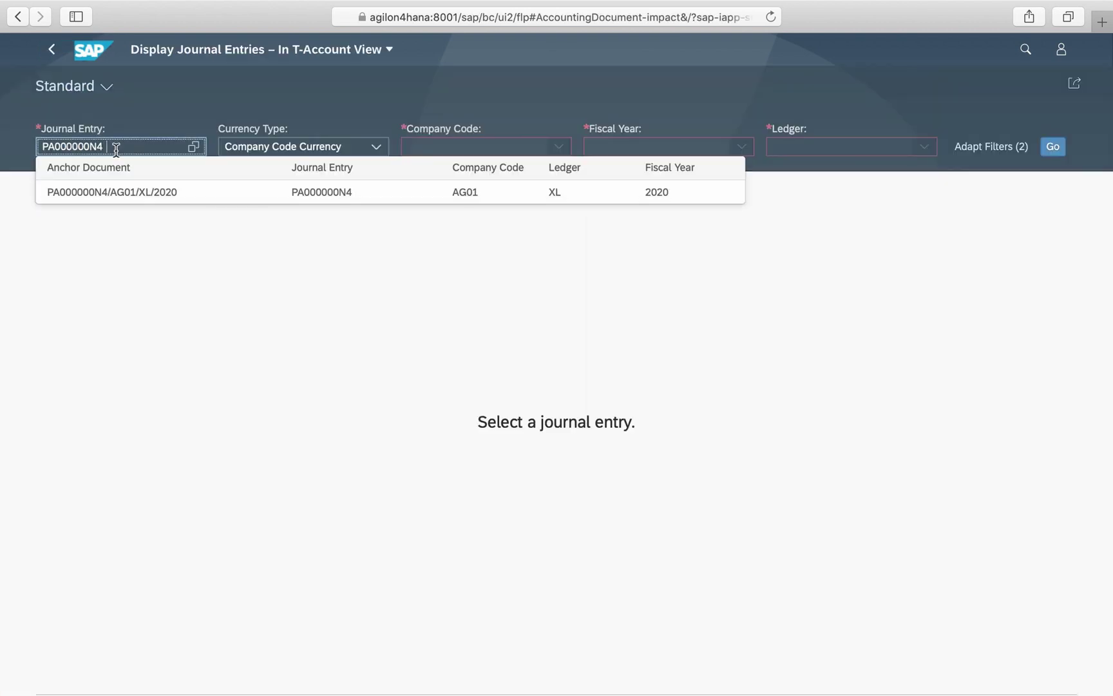
click(88, 193)
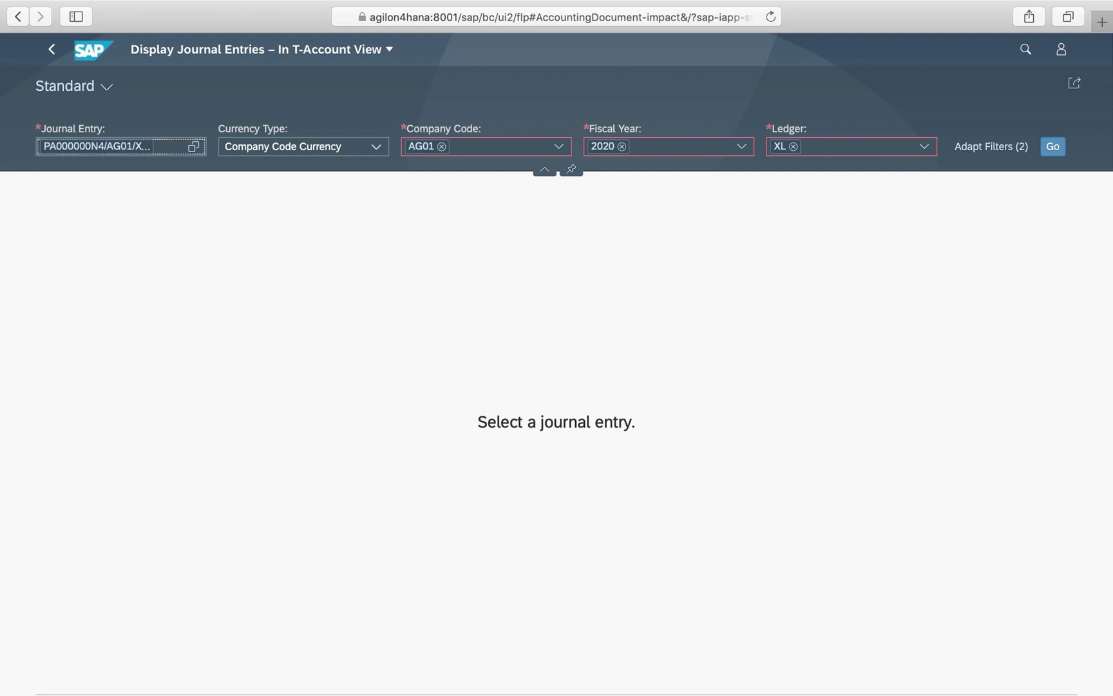
key(Return)
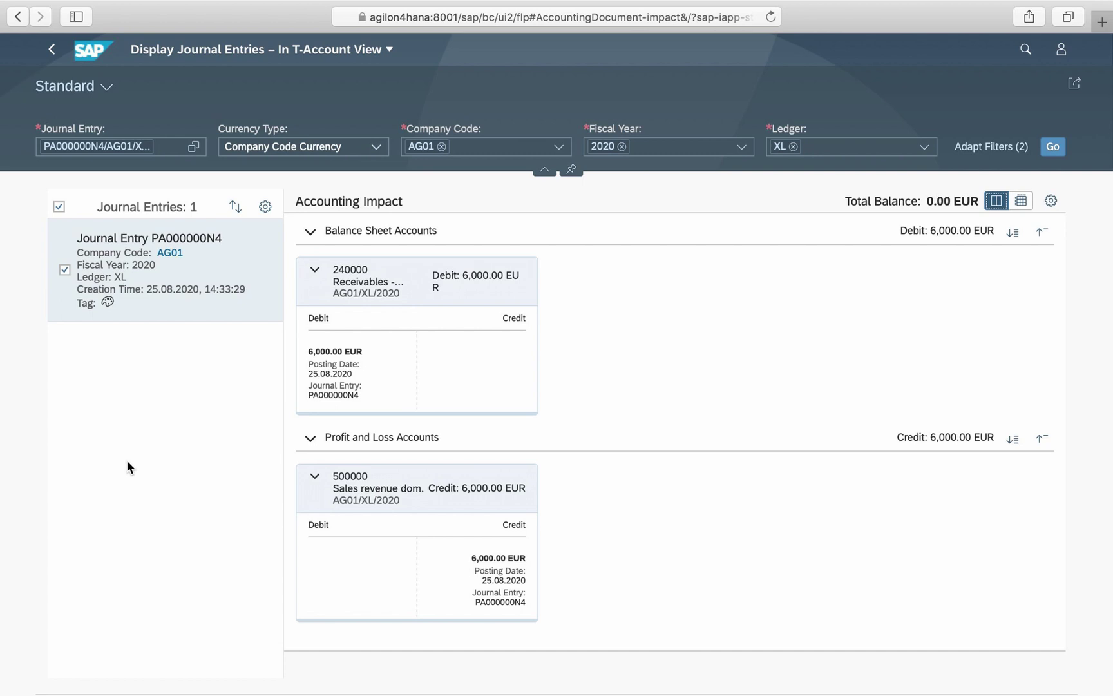
- Display journal entry PA000000N0 of company code AG01, ledger XL, 2020 in the T-account view
click(131, 148)
key(ctrl+a)
key(BackSpace)
text(PA000000N0)
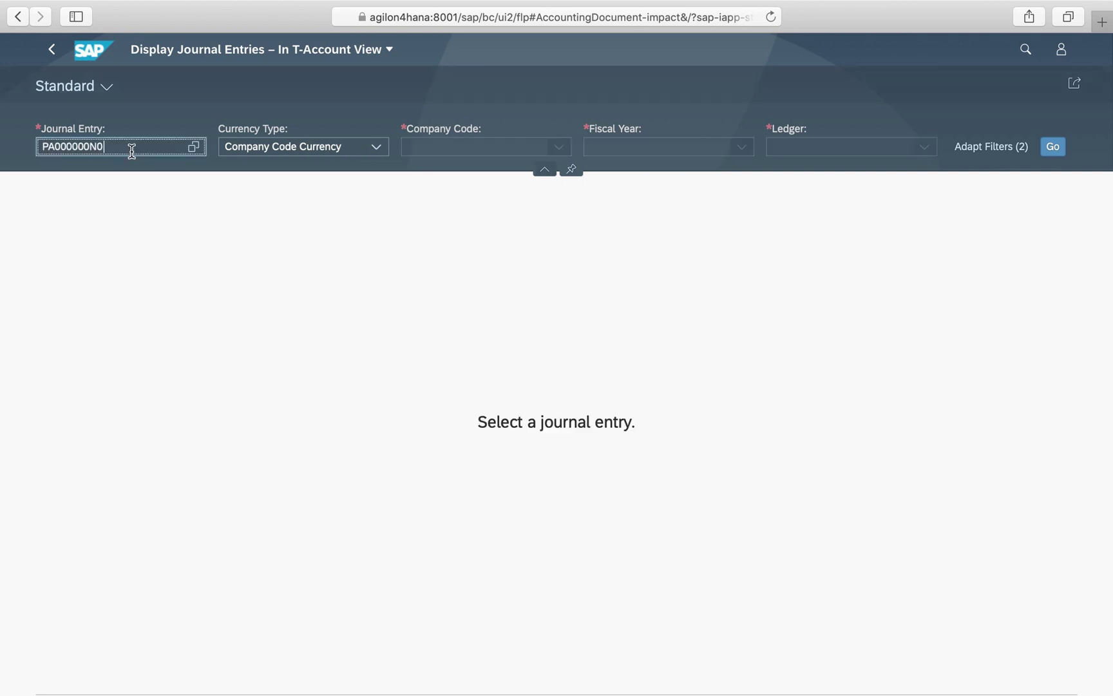
click(99, 197)
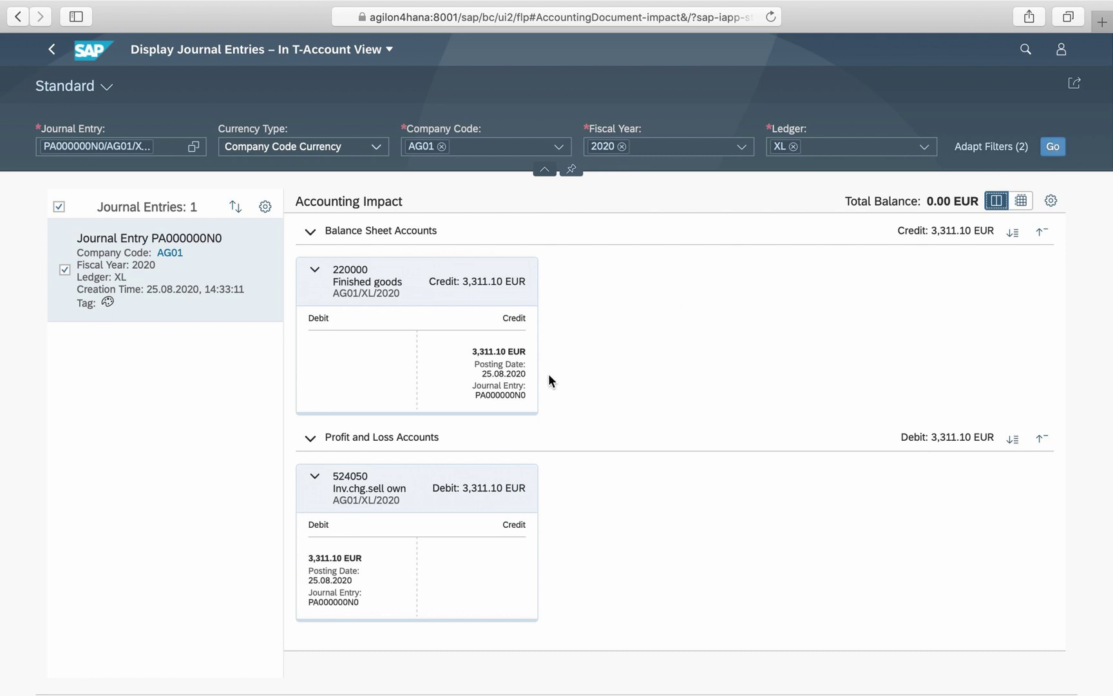
- Display journal entry PA000000N2 of company code AG01, ledger XL, 2020 in the T-account view
key(super+a)
key(BackSpace)
text(PA000000N2)
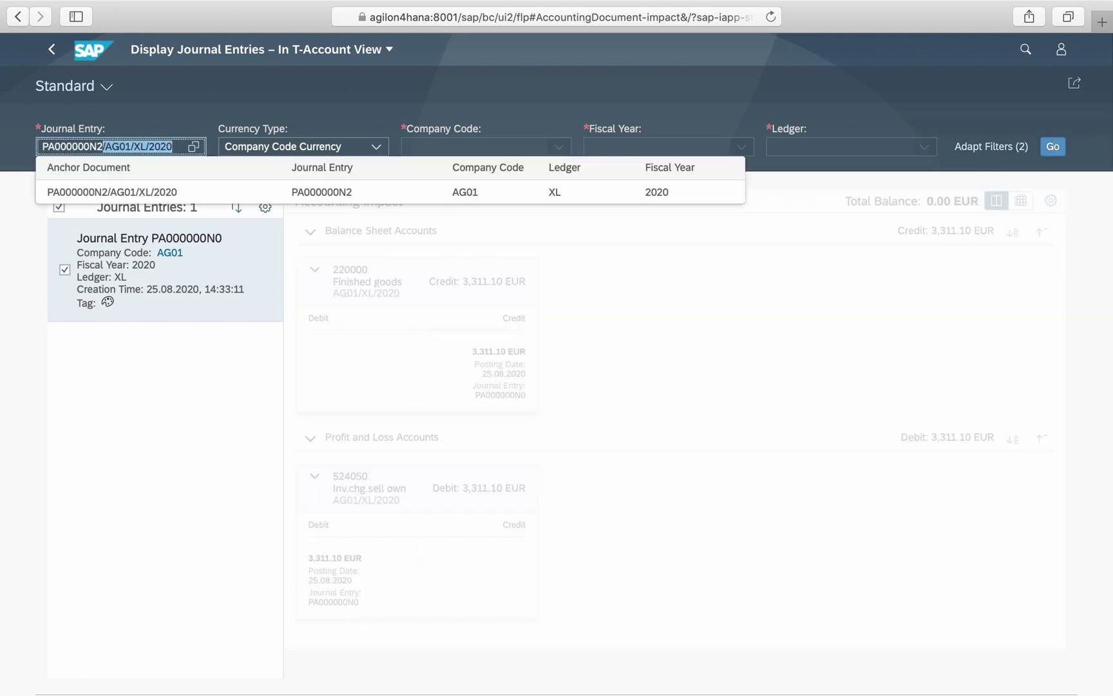
click(142, 192)
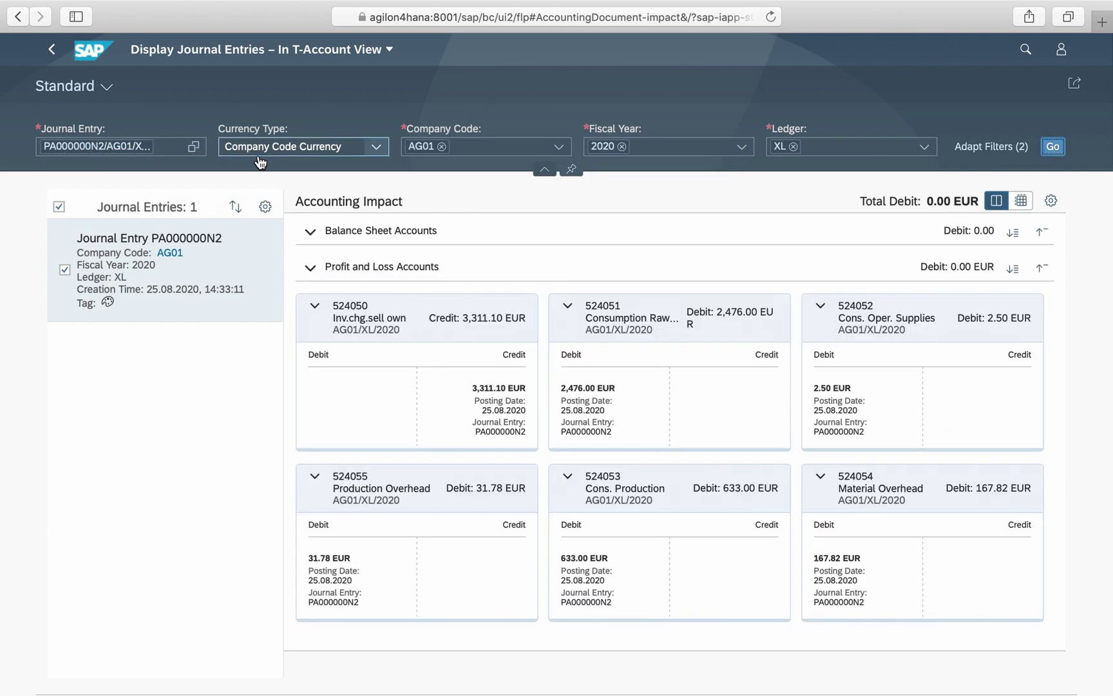
click(165, 147)
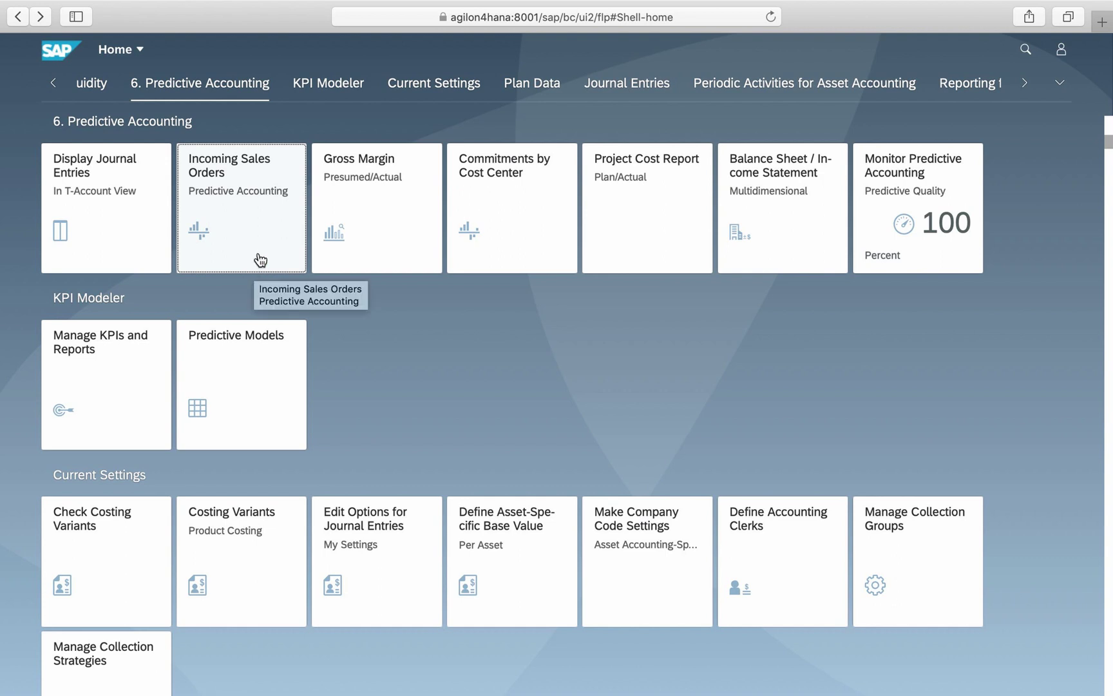
- Examine which columns are available for the items table in the Incoming Sales Orders report, leaving the column selection as is
click(260, 260)
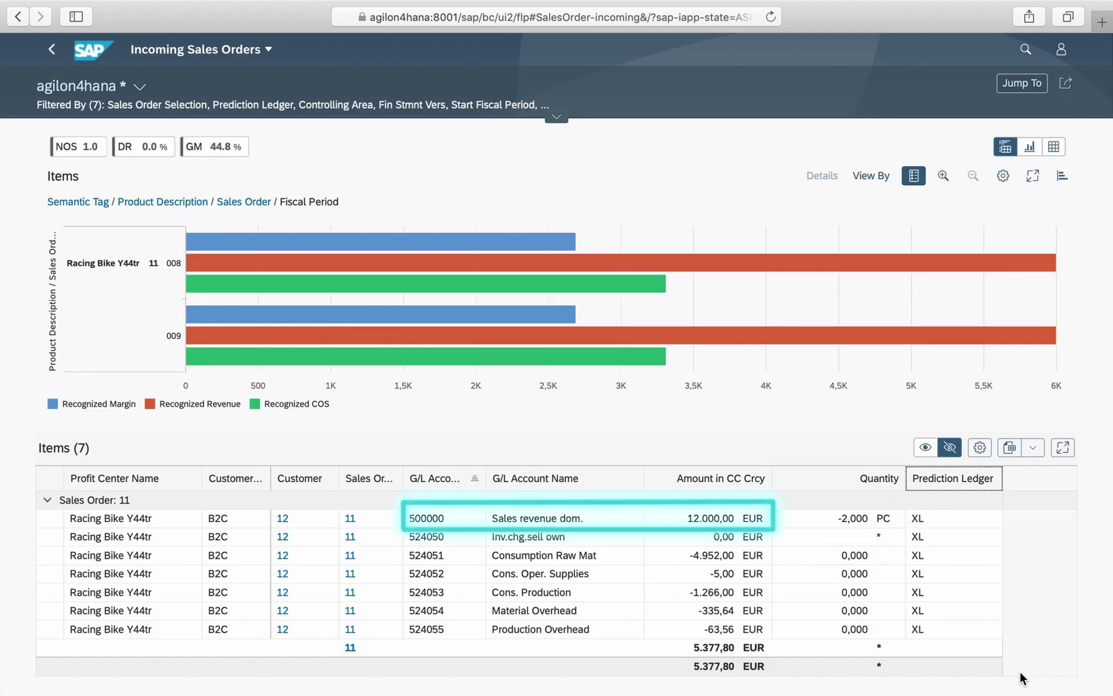
click(980, 449)
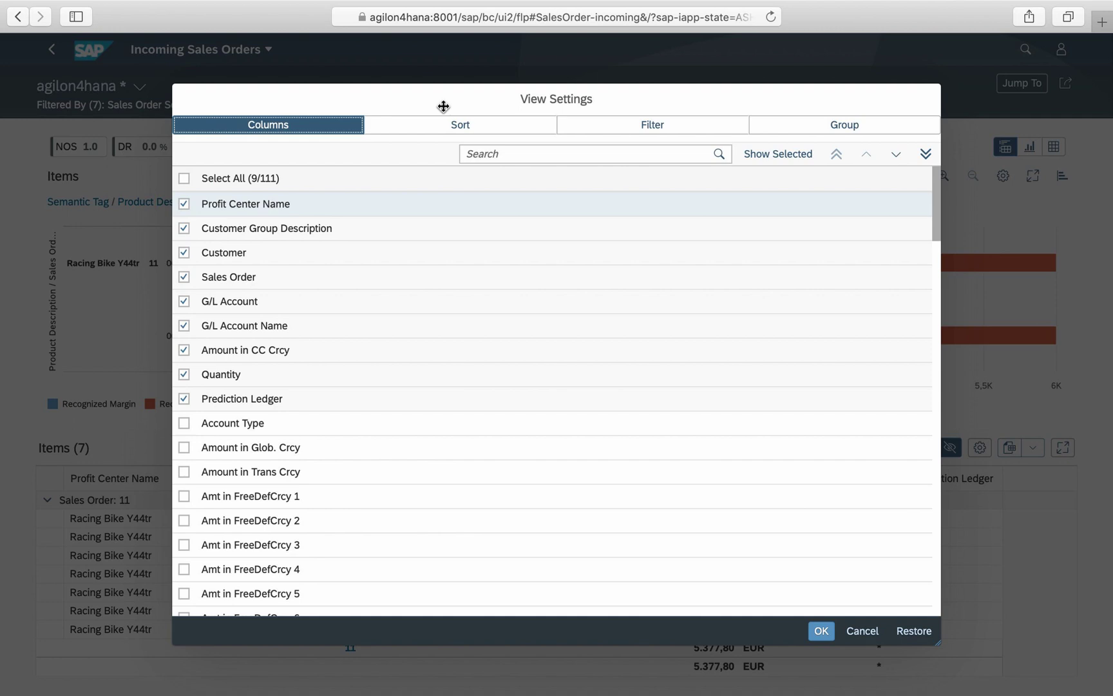
drag(443, 106, 757, 110)
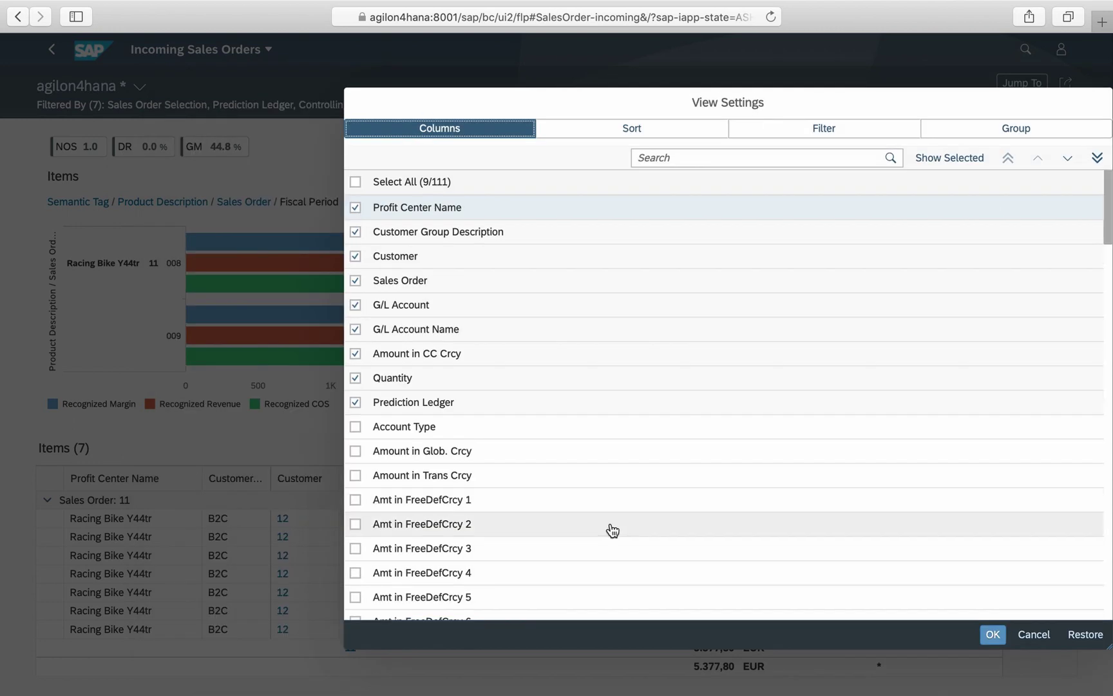
scroll(612, 530, down, 5)
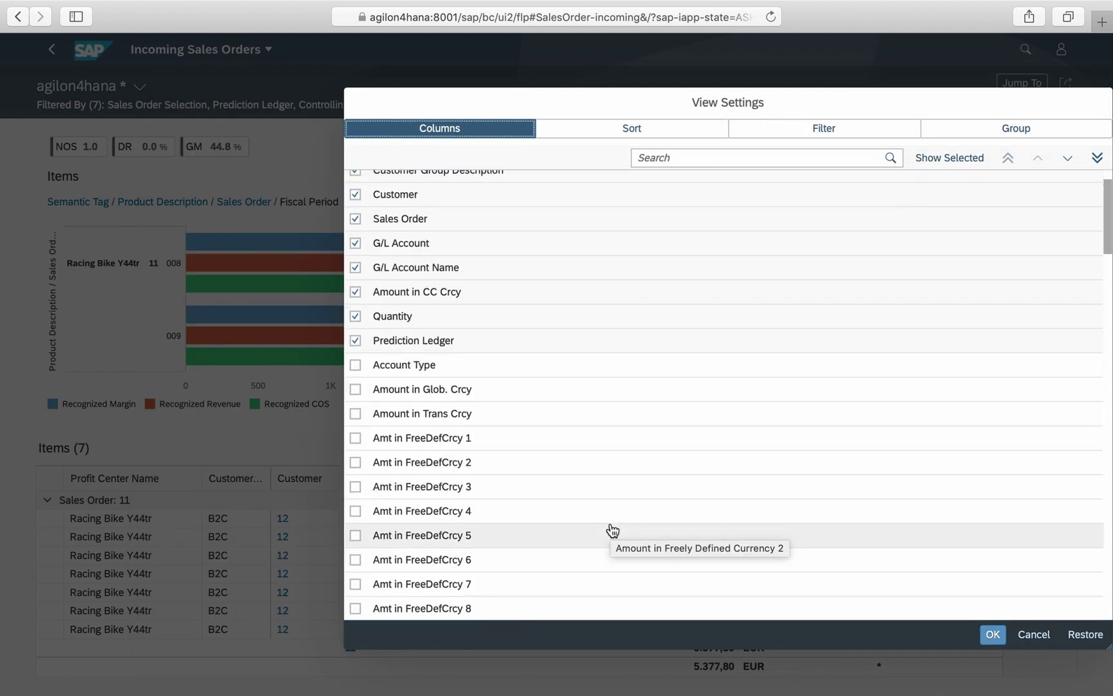
scroll(612, 530, down, 7)
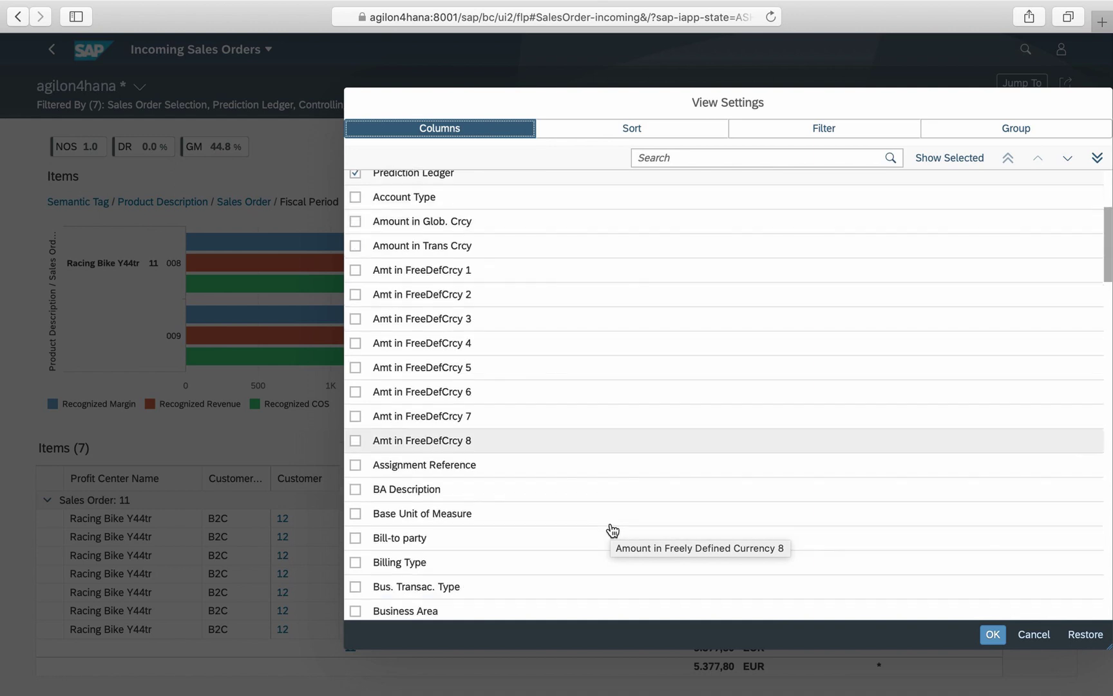
scroll(612, 530, down, 7)
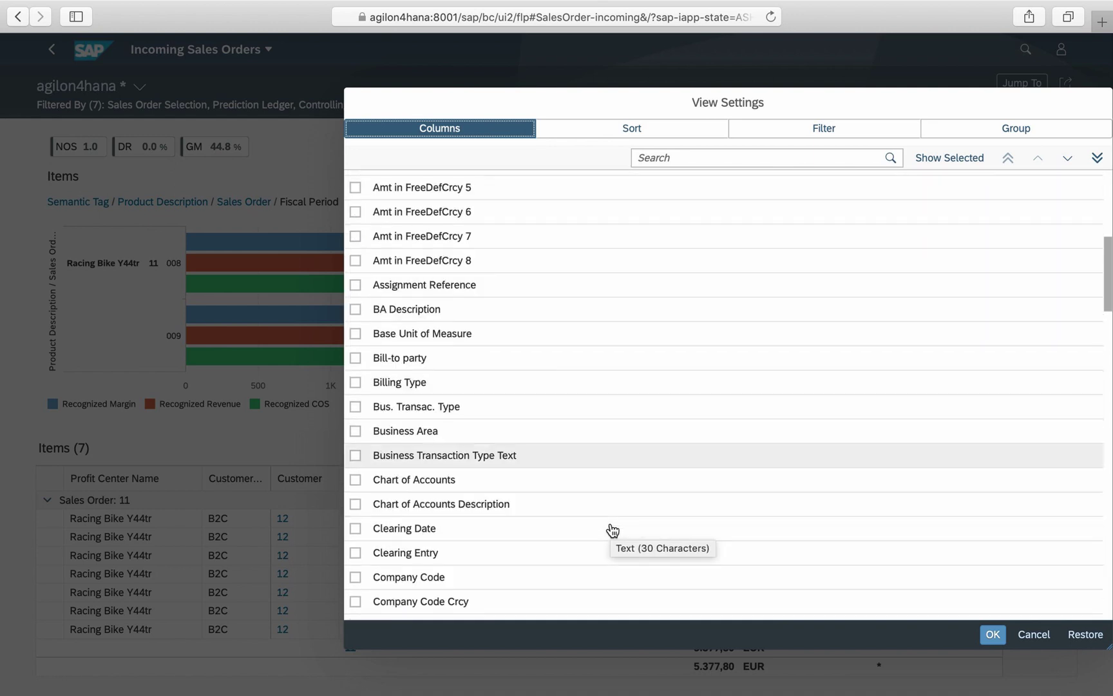
scroll(611, 529, down, 15)
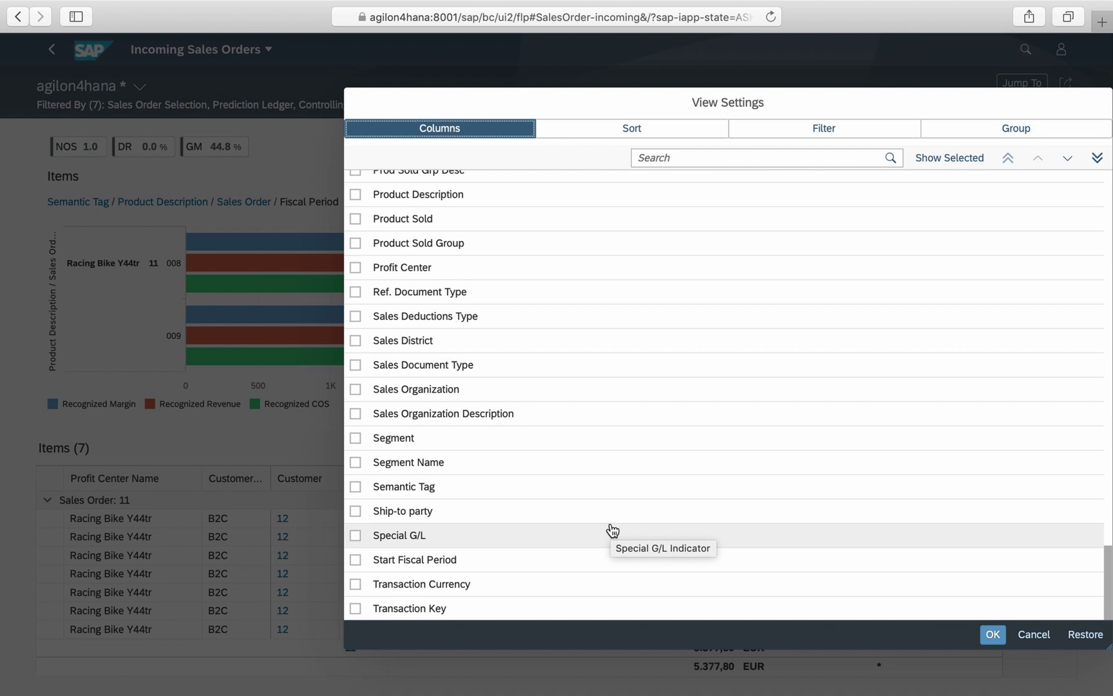
click(1034, 633)
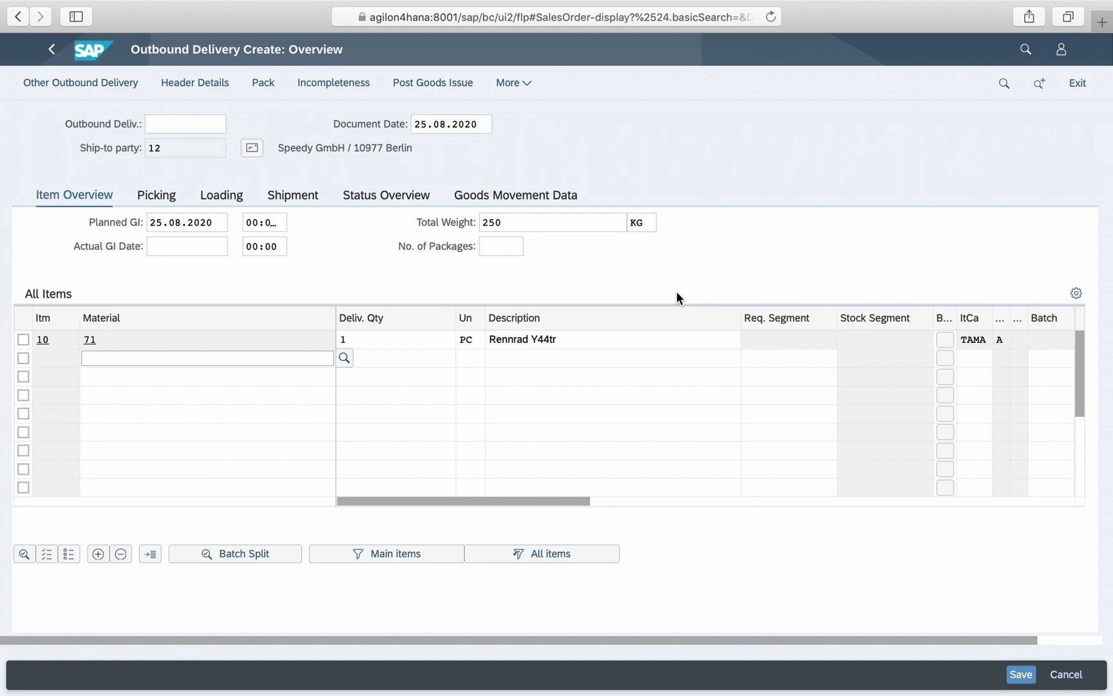
- Pick 1 PC of material 71 from storage location Z001 in the outbound delivery
click(167, 200)
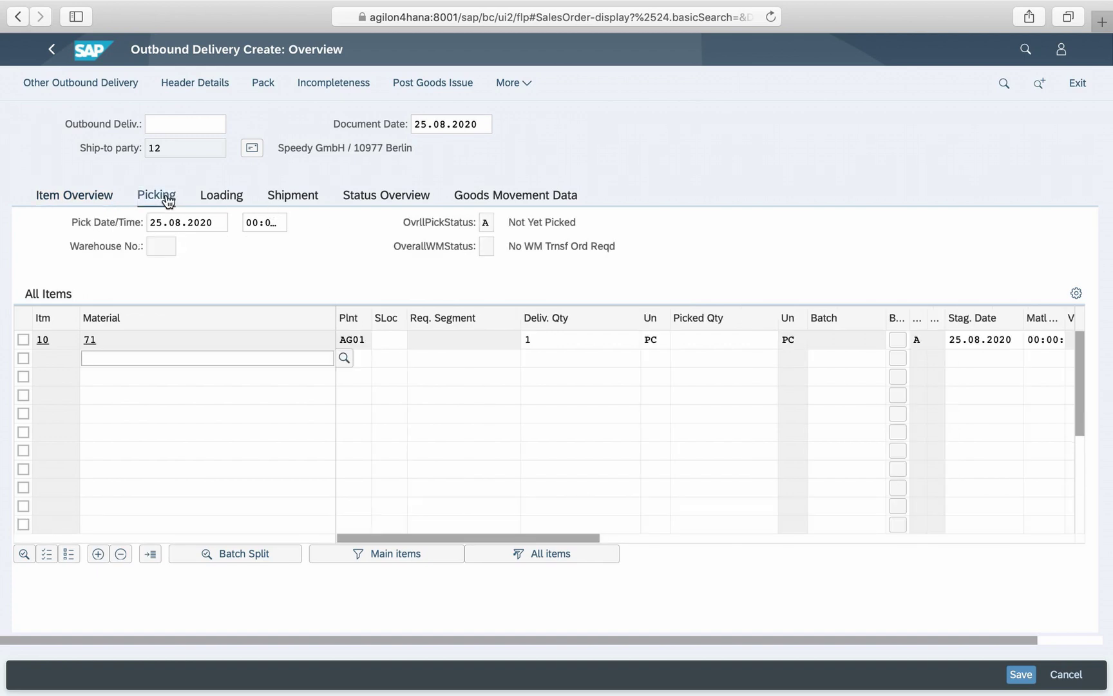
click(385, 340)
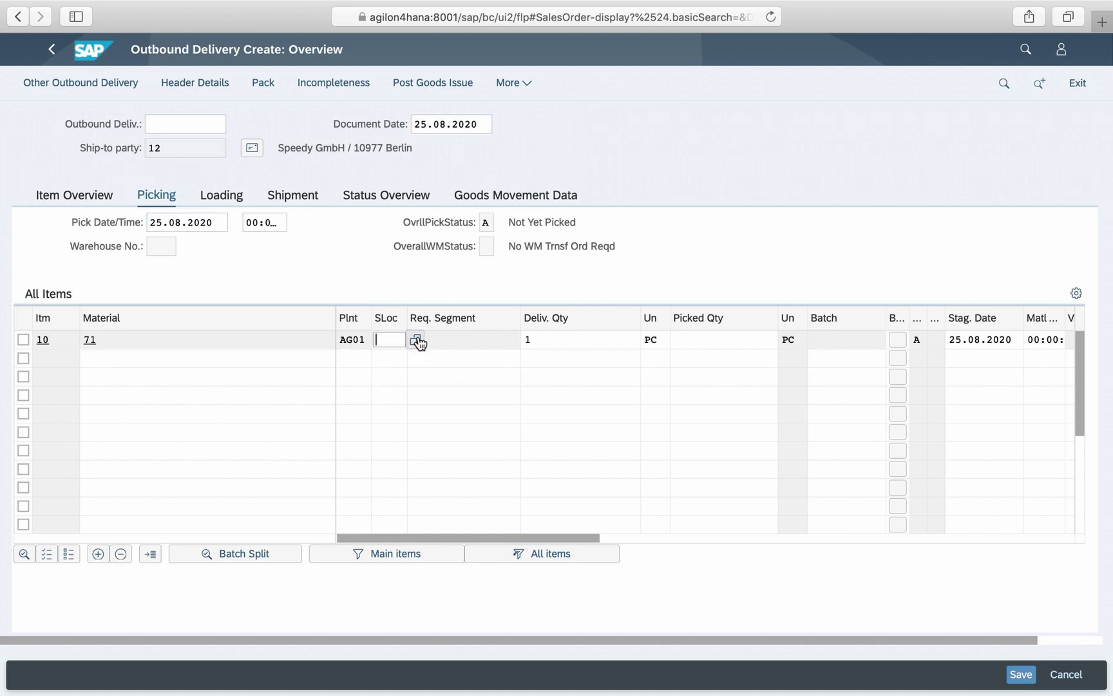
click(416, 341)
click(712, 342)
text(1)
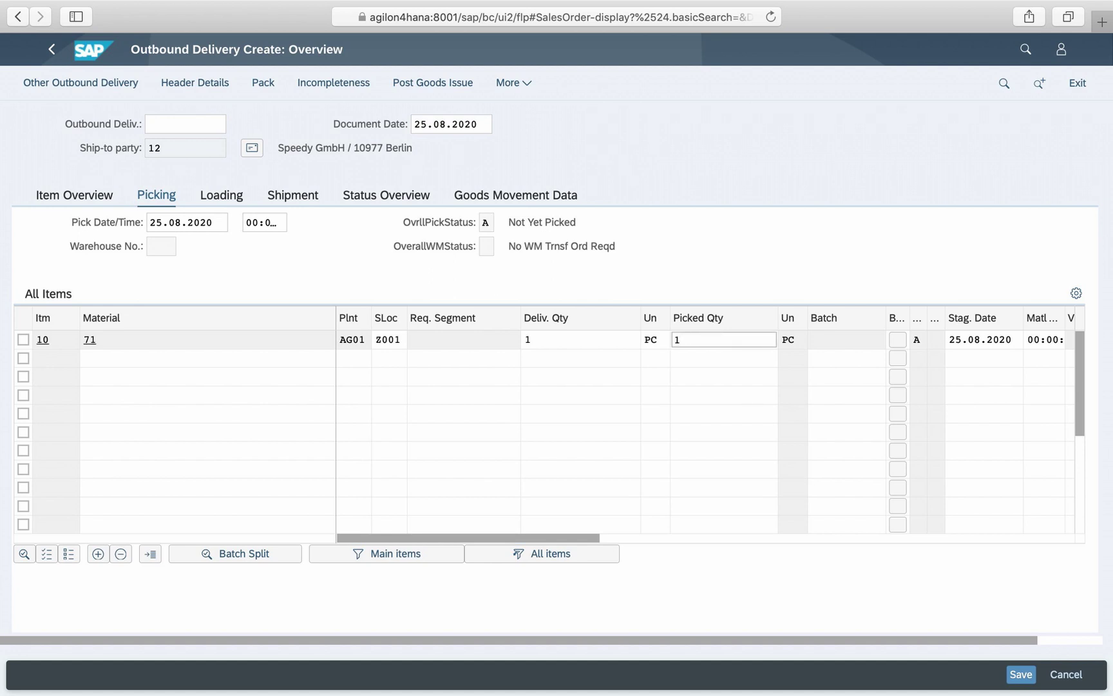
- Save the outbound delivery and post its goods issue
key(Return)
key(ctrl+s)
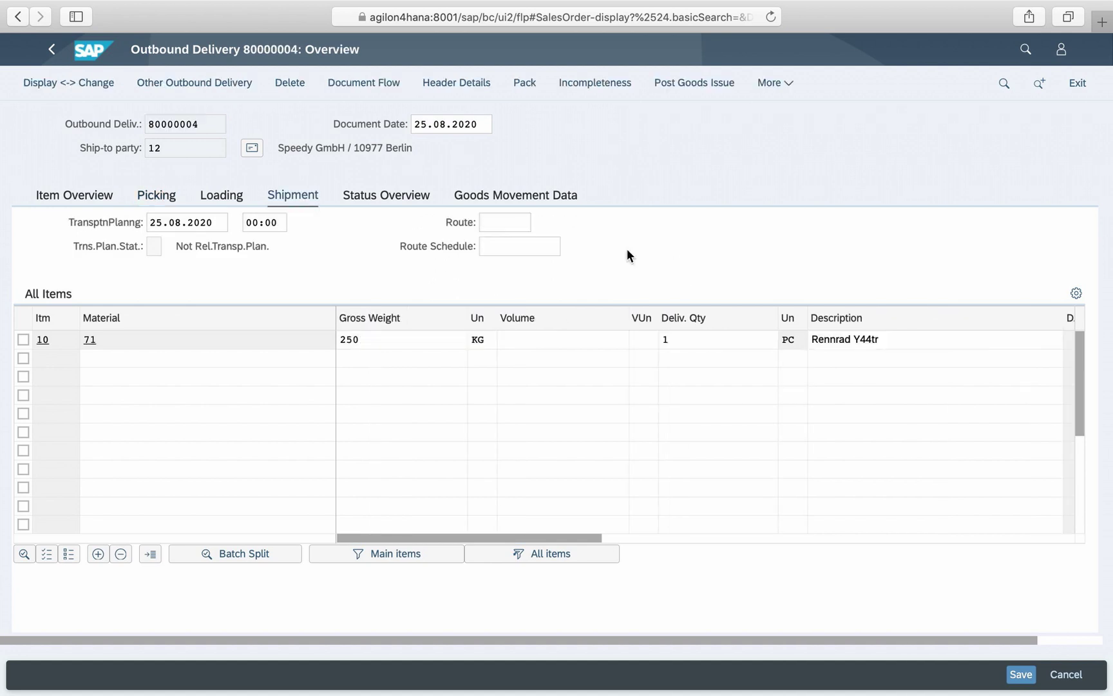
click(679, 84)
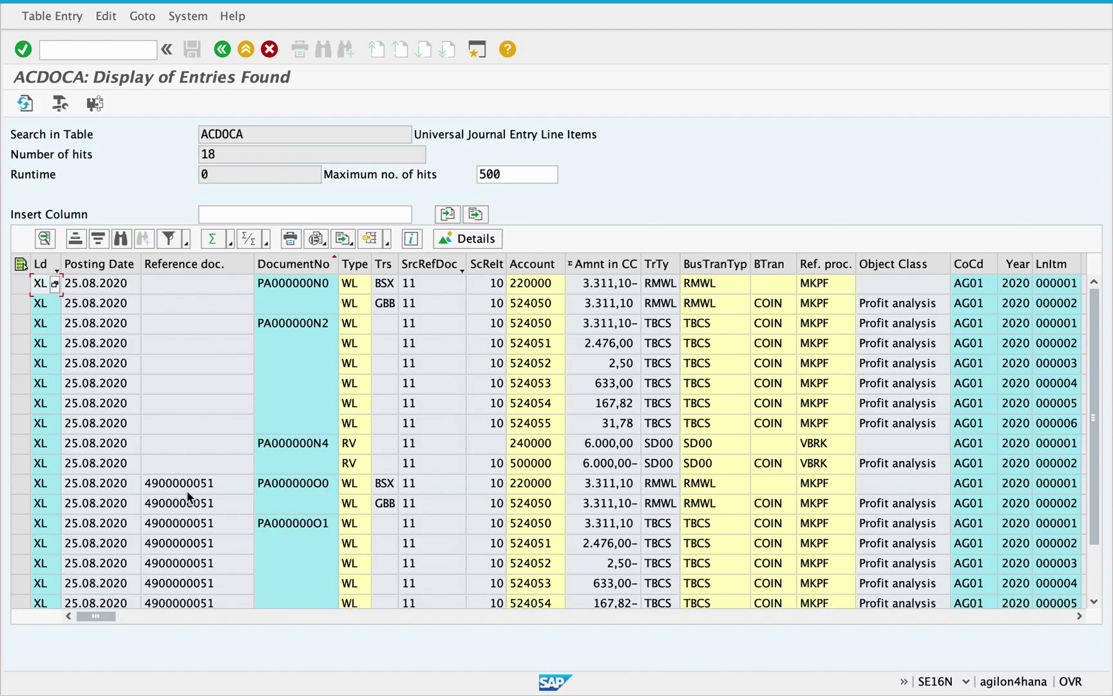
- Select the line items of journal entries PA000000O0 and PA000000O1 in the SAP GUI list of ACDOCA entries
click(1093, 602)
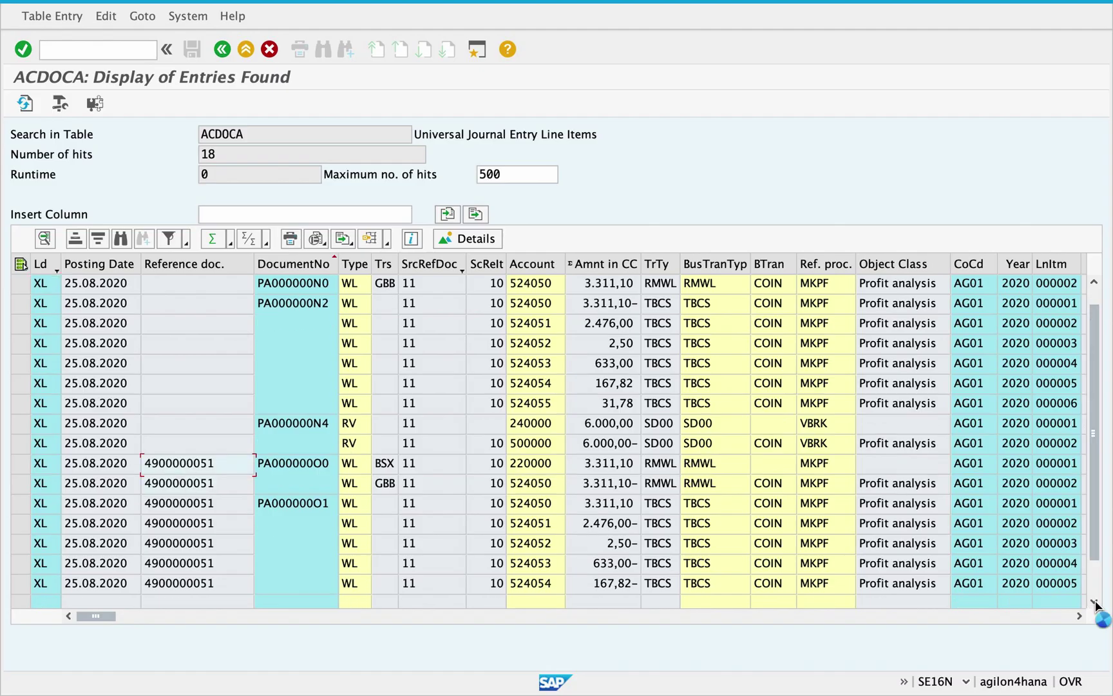
click(21, 443)
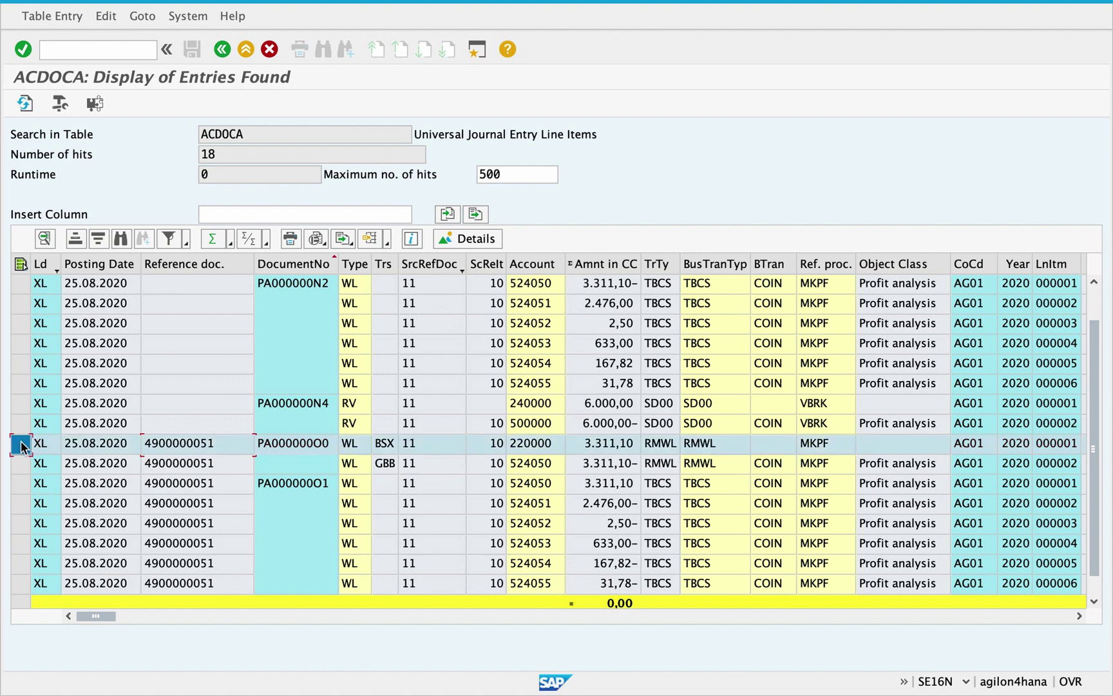
shift+click(21, 583)
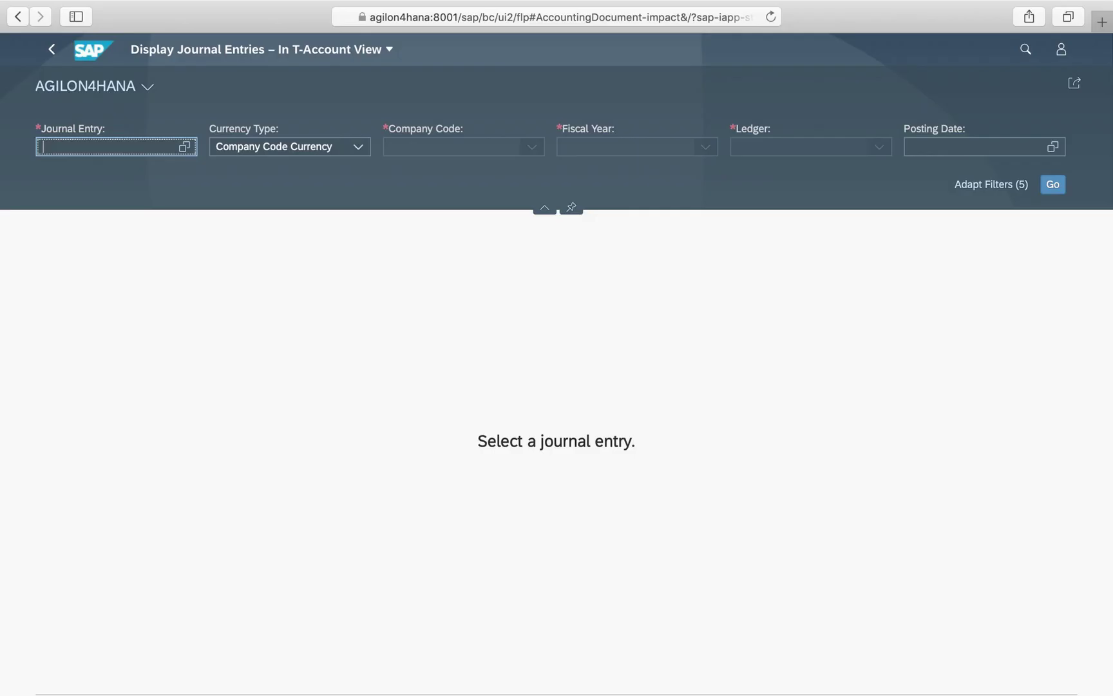
- Display journal entry PA000000O0 of company code AG01, ledger XL, fiscal year 2020 in the T-account view
text(PA000000O0)
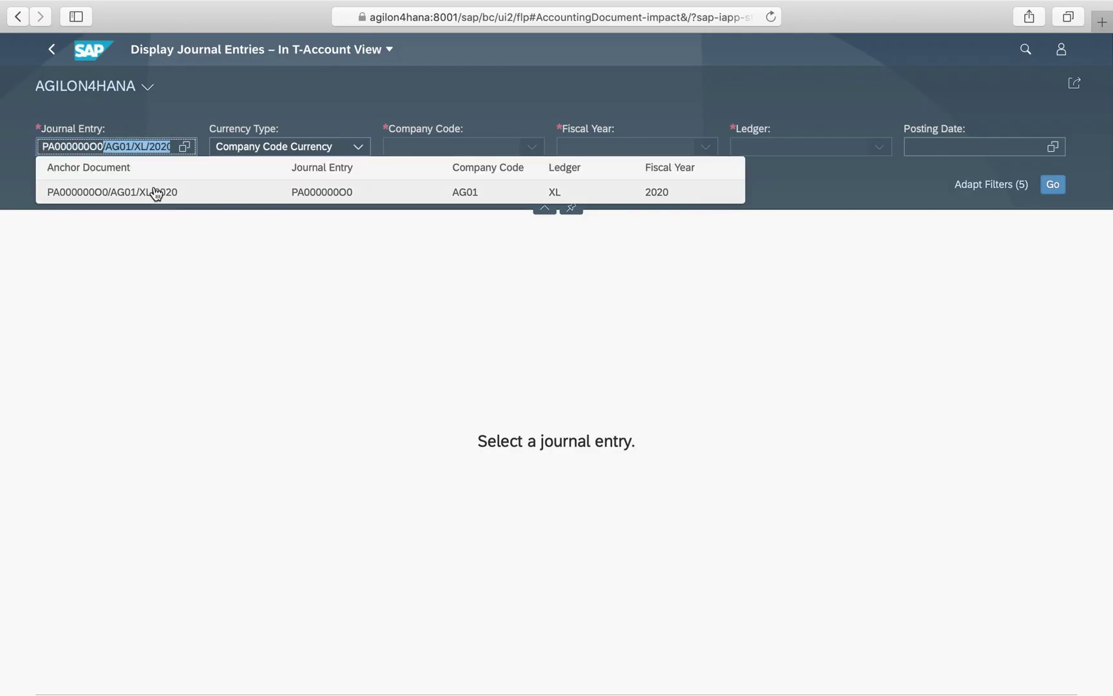
click(155, 193)
click(1052, 184)
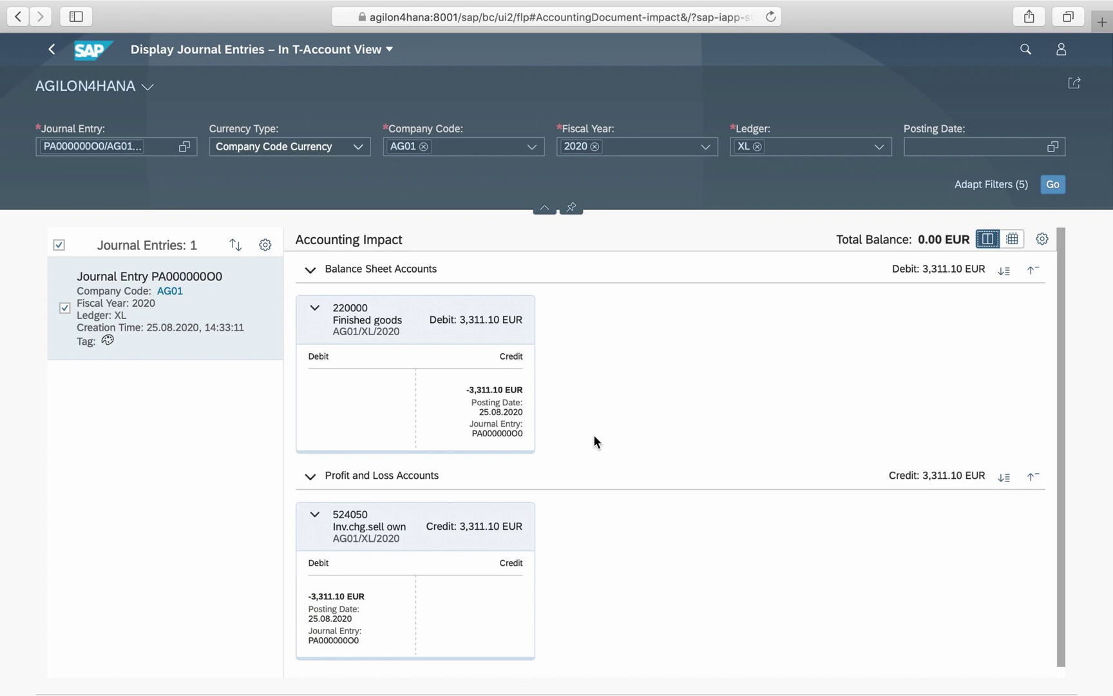
- Replace the journal entry filter with PA000000O1 and display its accounting impact in T-accounts
key(super+a)
key(BackSpace)
text(PA000000O1)
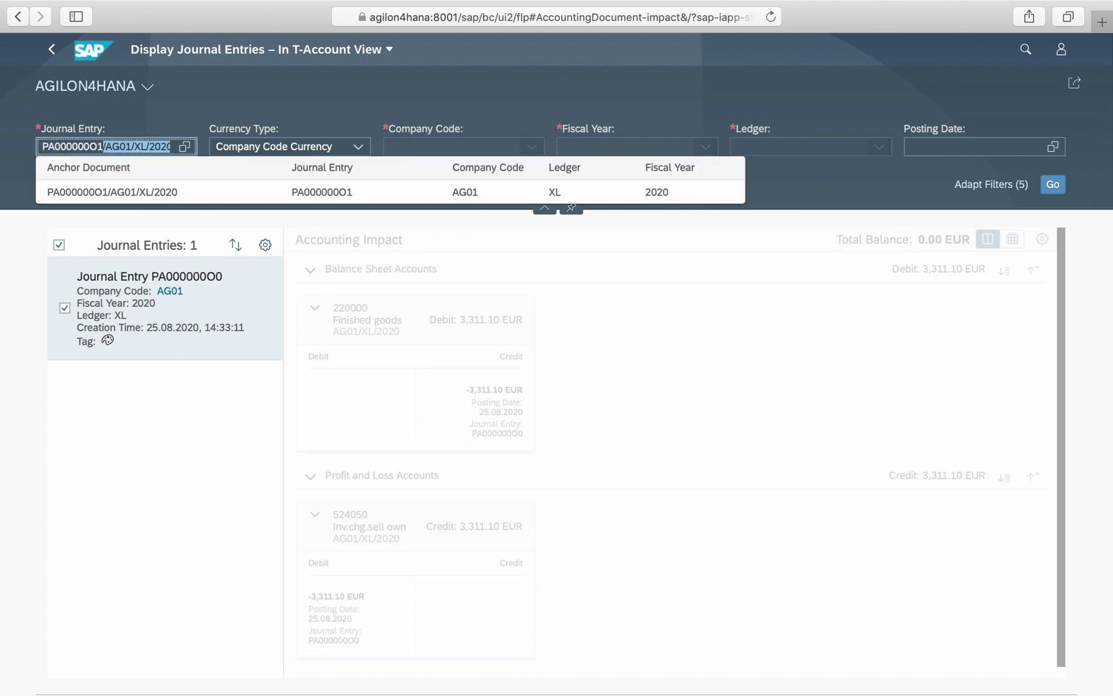
click(125, 194)
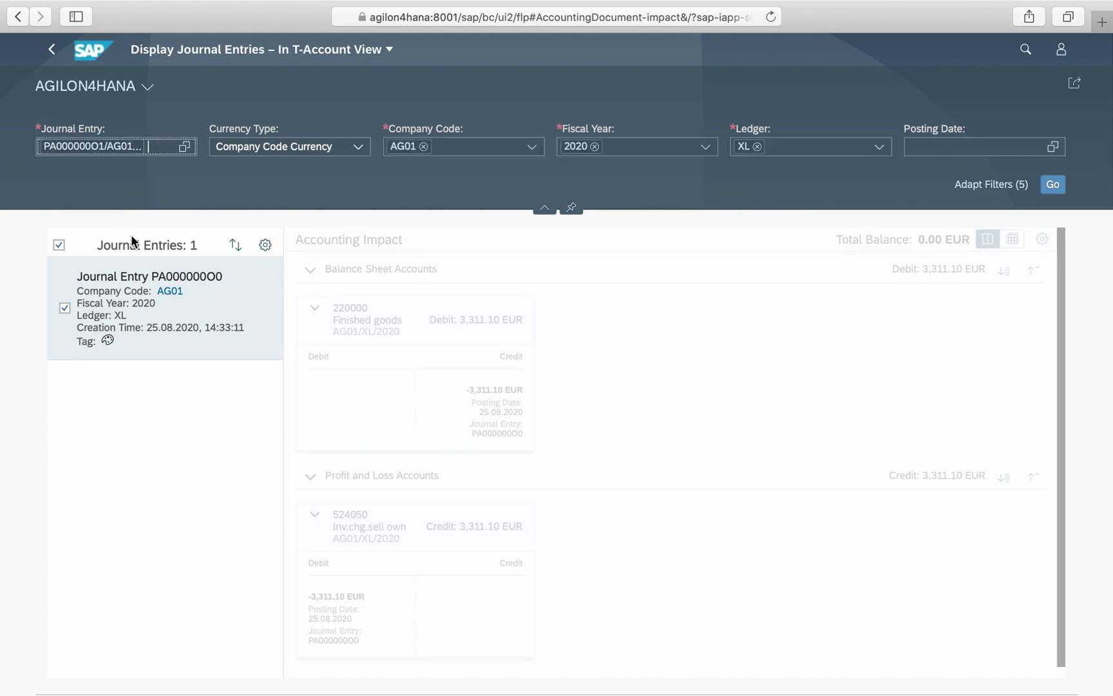
click(1051, 187)
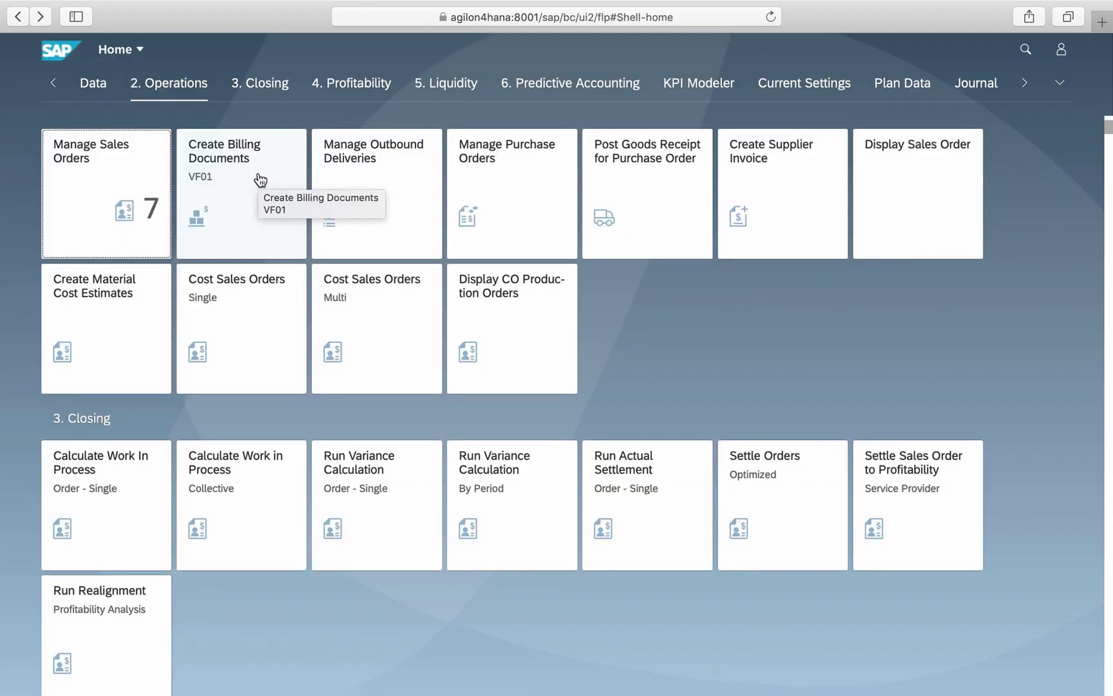
- Create a billing document of type F2 Invoice for the delivery and save it
click(257, 180)
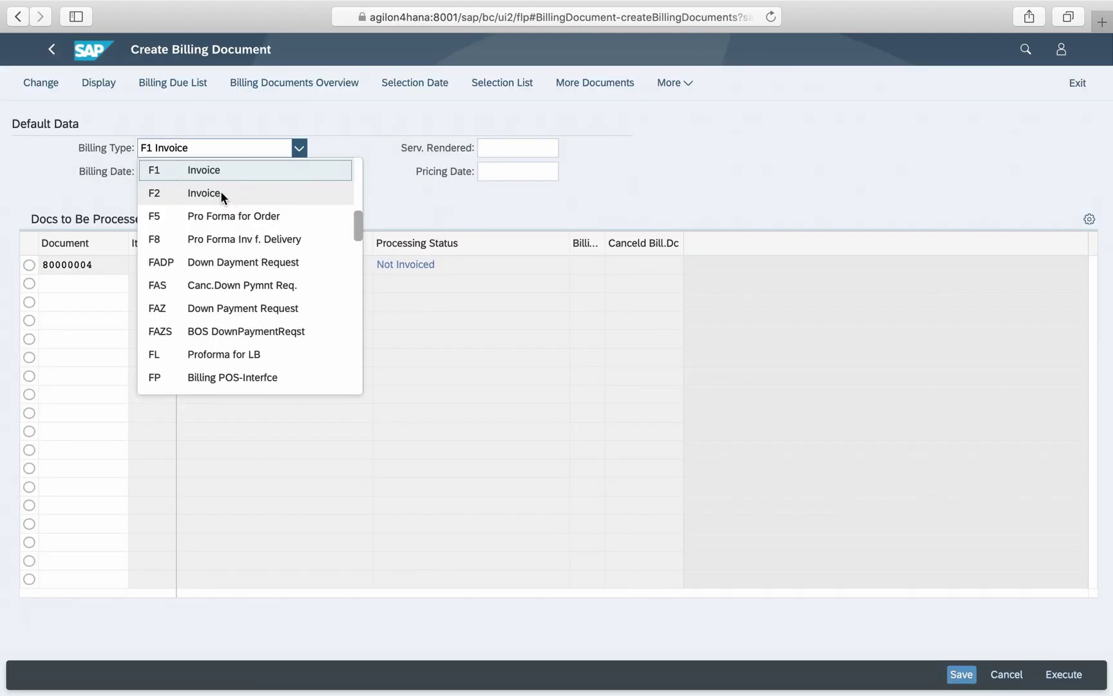
click(221, 191)
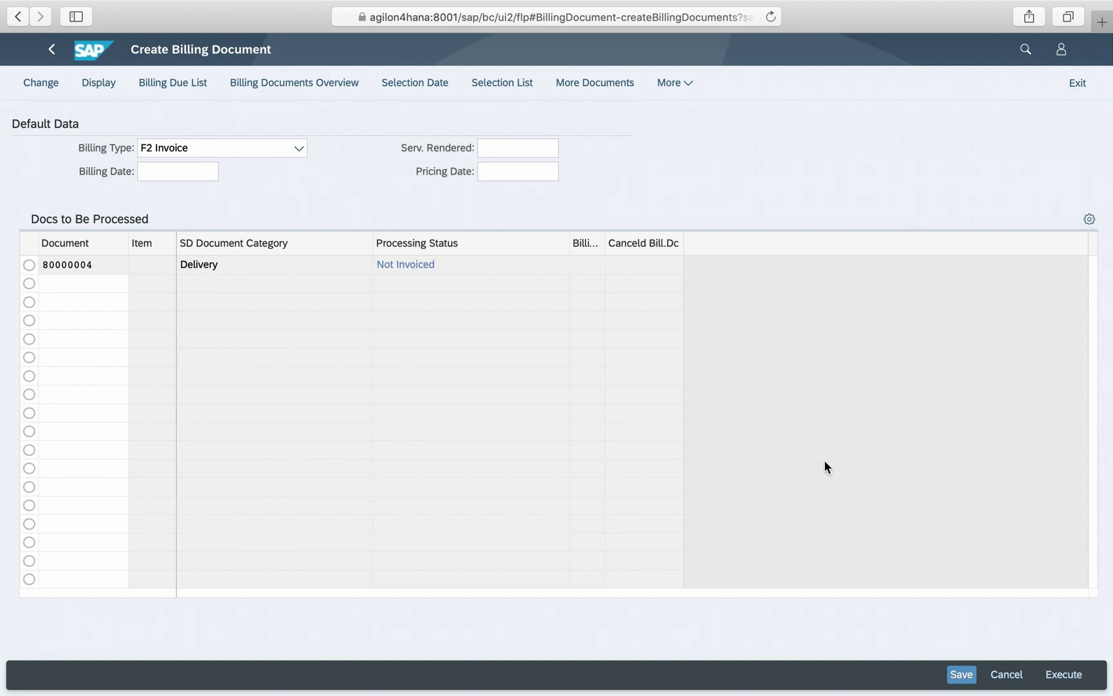
click(961, 673)
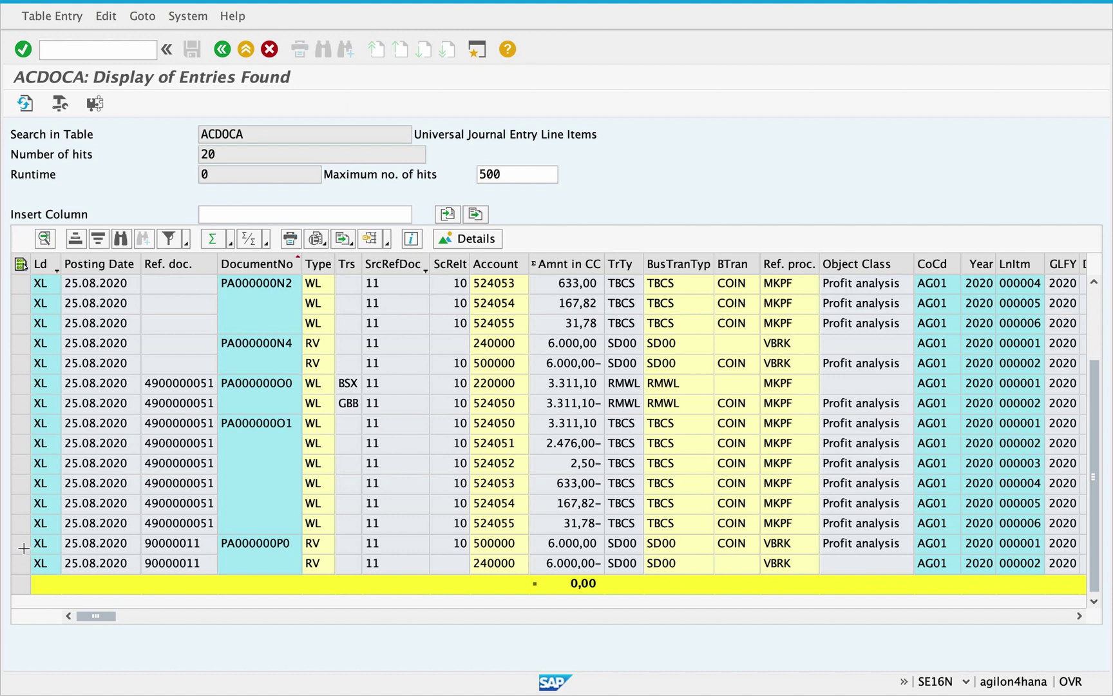
- Select the line items of journal entry PA000000P0 in the ACDOCA list, and display that entry in the browser's T-account view
click(21, 545)
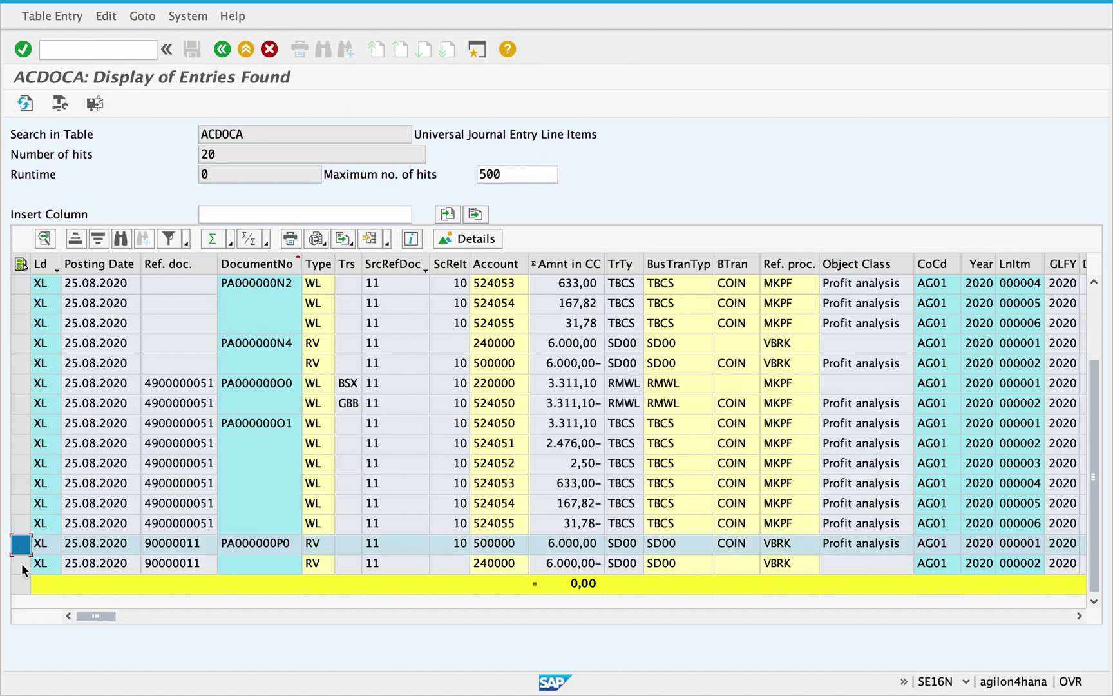
shift+click(21, 566)
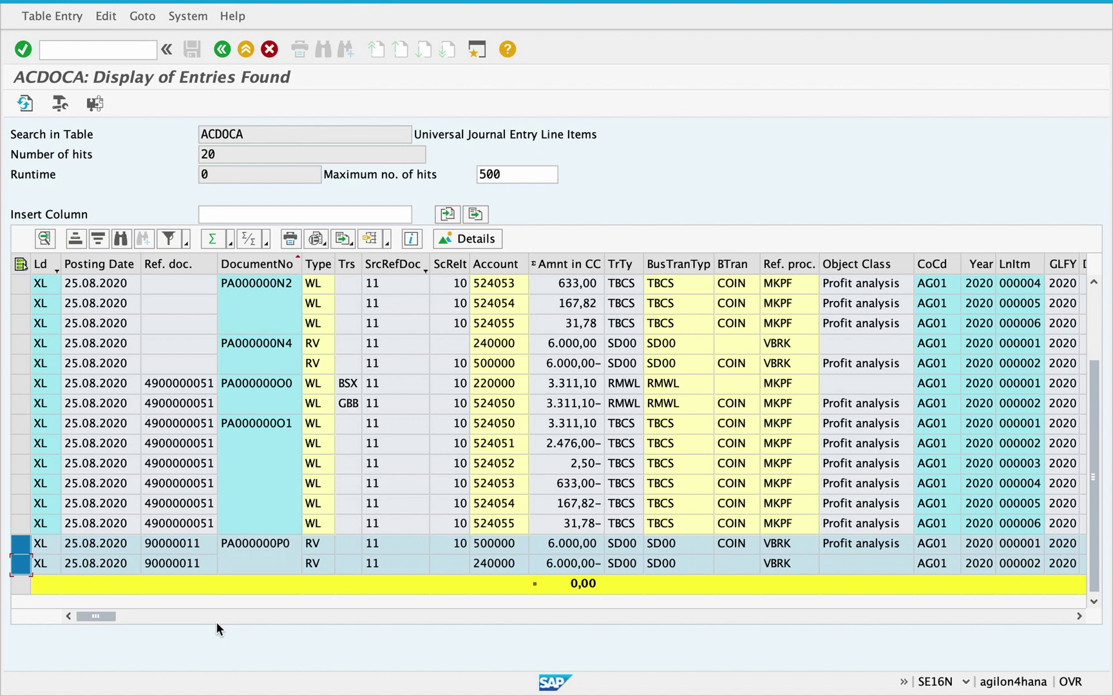
key(super+Tab)
text(PA000000P0)
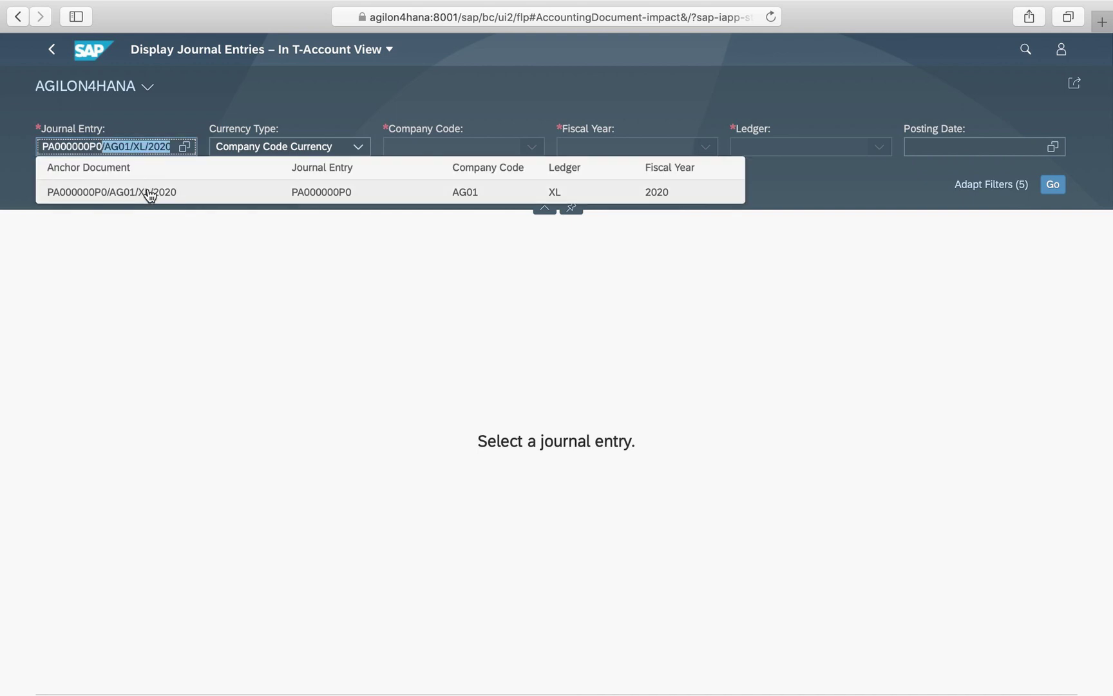
click(148, 192)
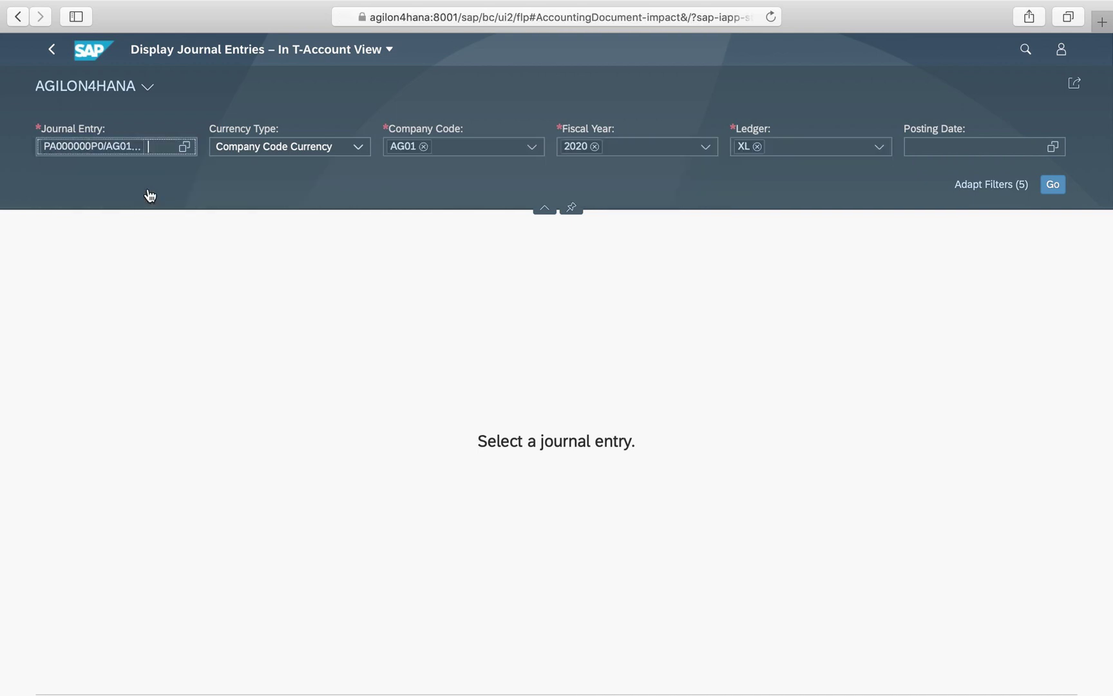
click(1053, 185)
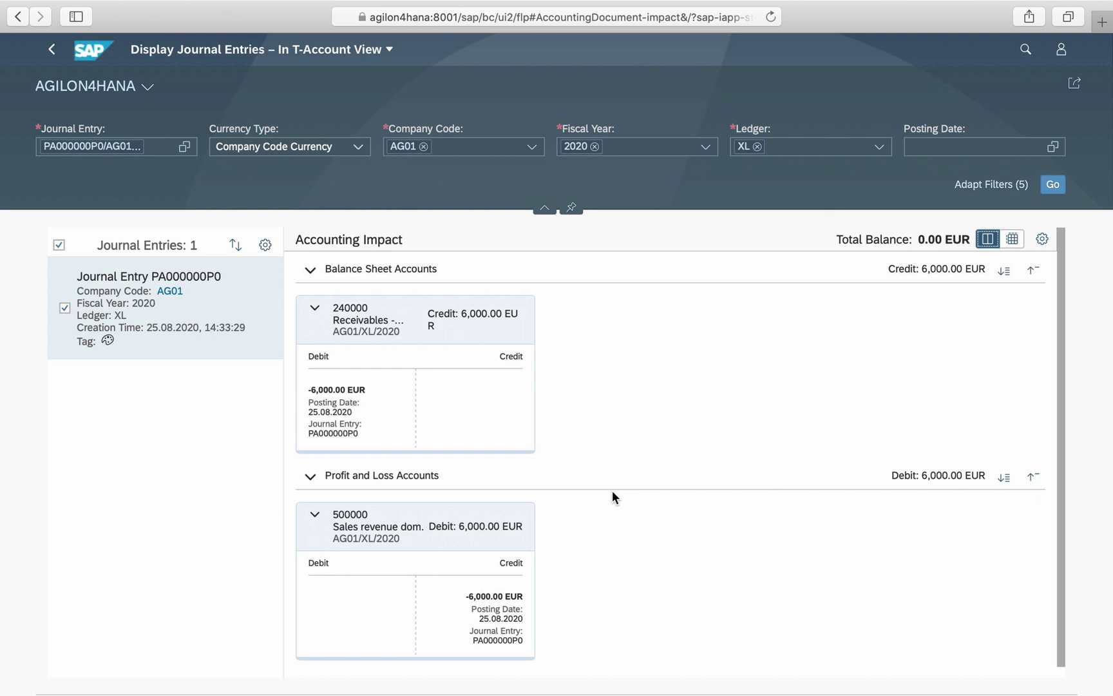
- Open the Gross Margin report from the Predictive Accounting apps and enlarge its items table to full screen
key(super+bracketleft)
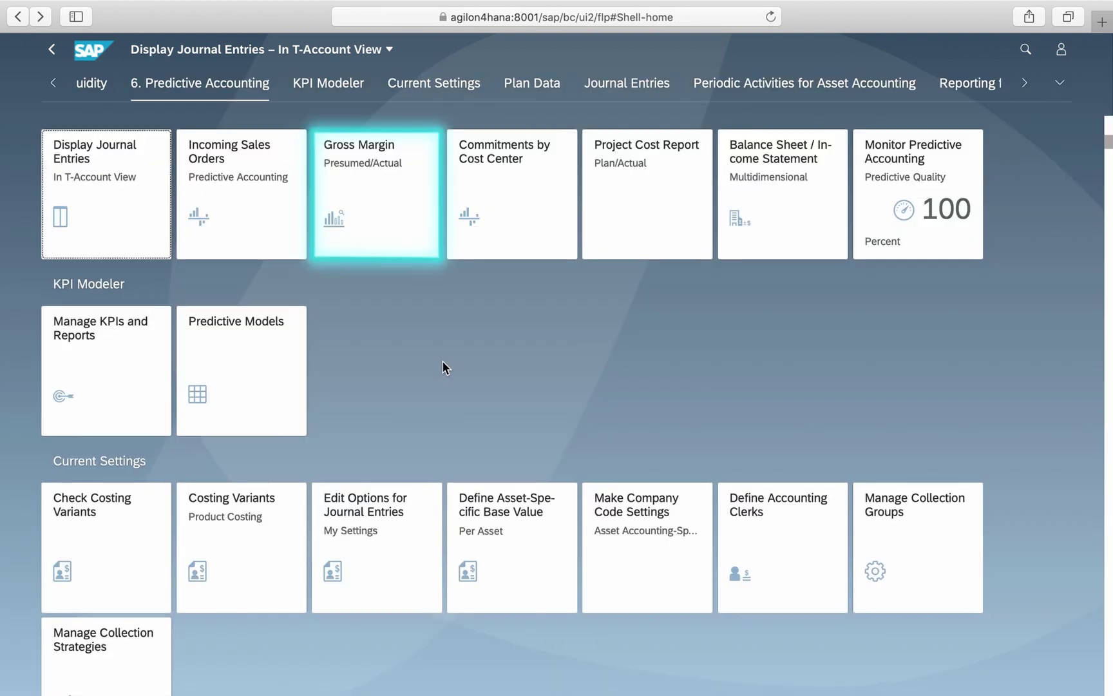
click(380, 206)
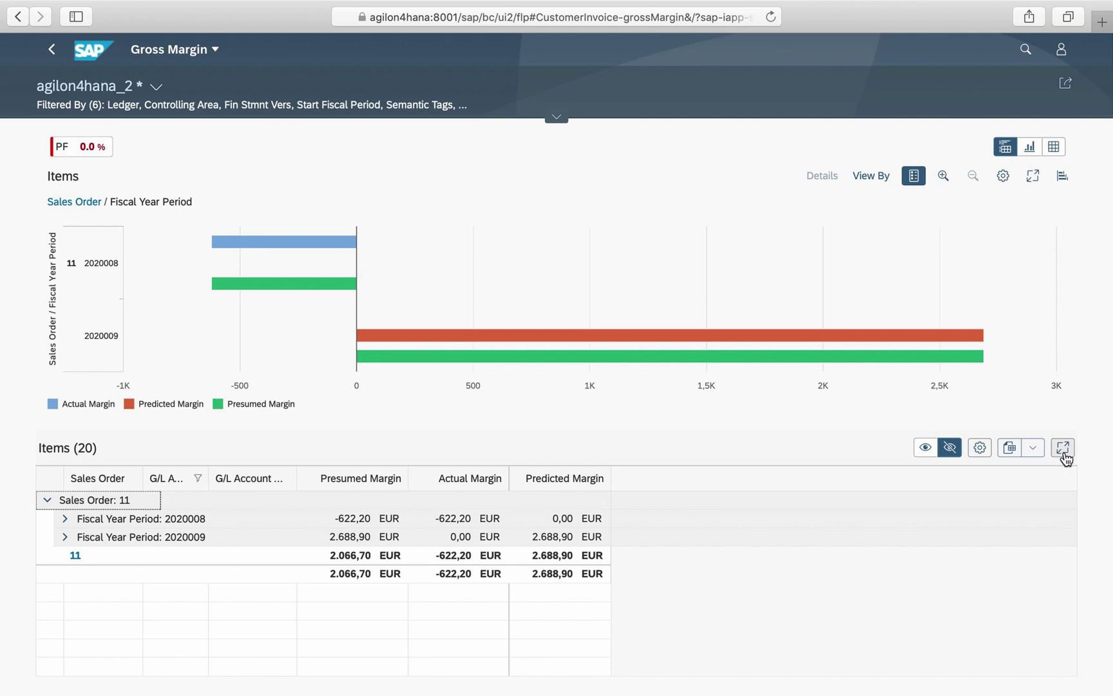
click(1063, 448)
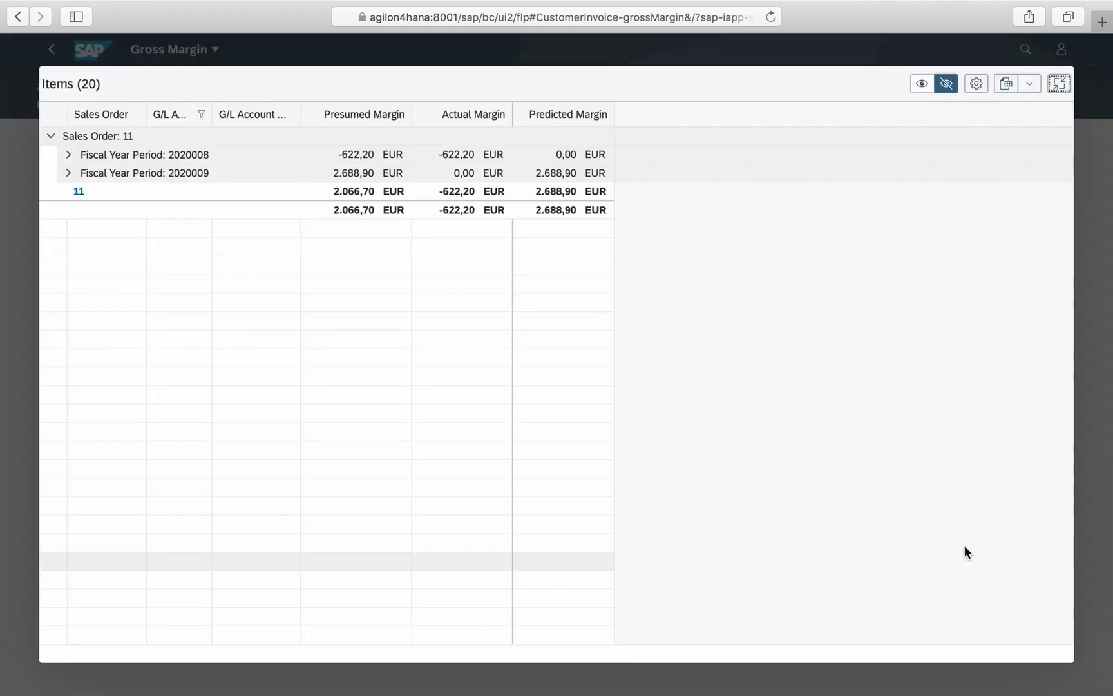
- Examine the margins by G/L account for fiscal year periods 2020008 and 2020009, widening the G/L Account Name column
click(69, 155)
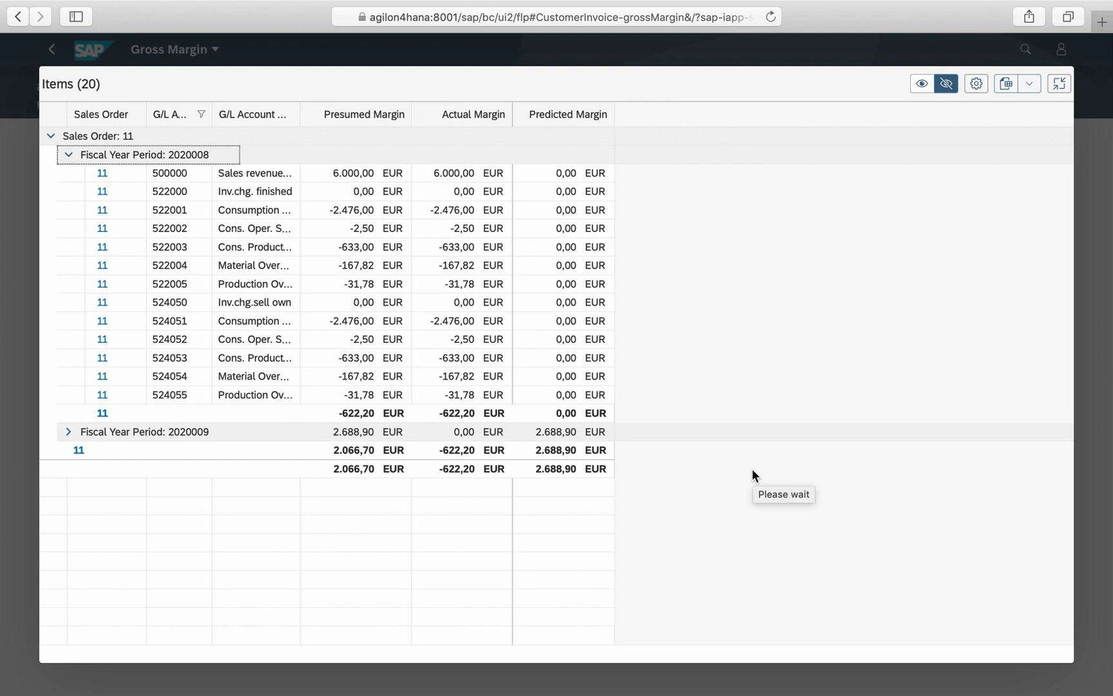
drag(299, 109, 349, 110)
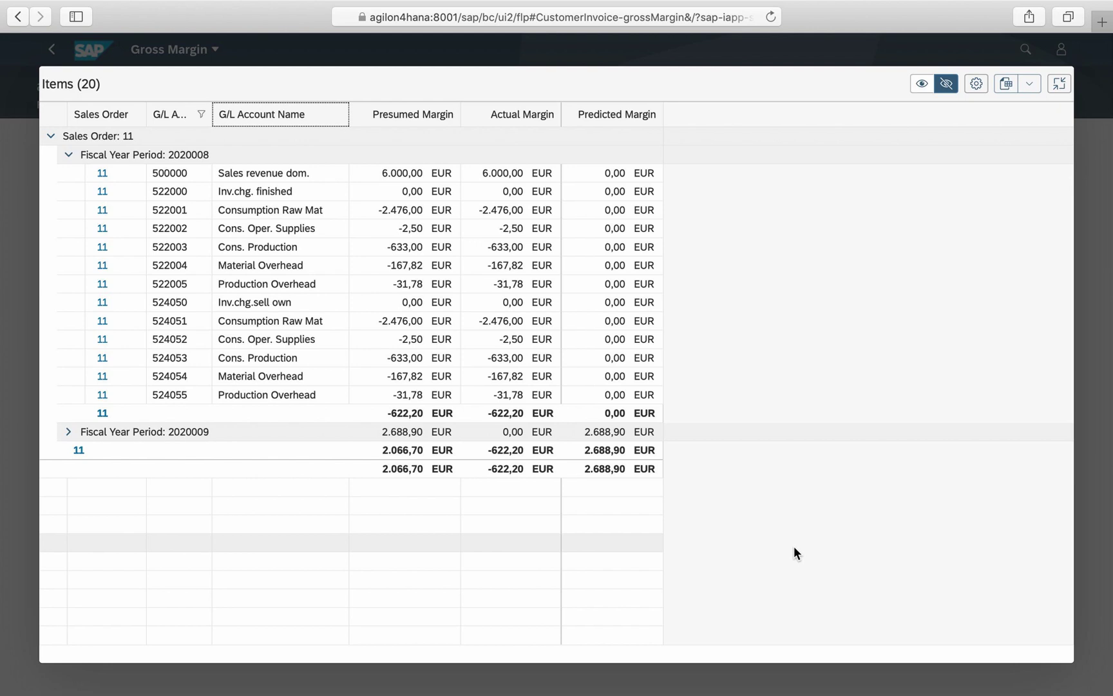
click(69, 433)
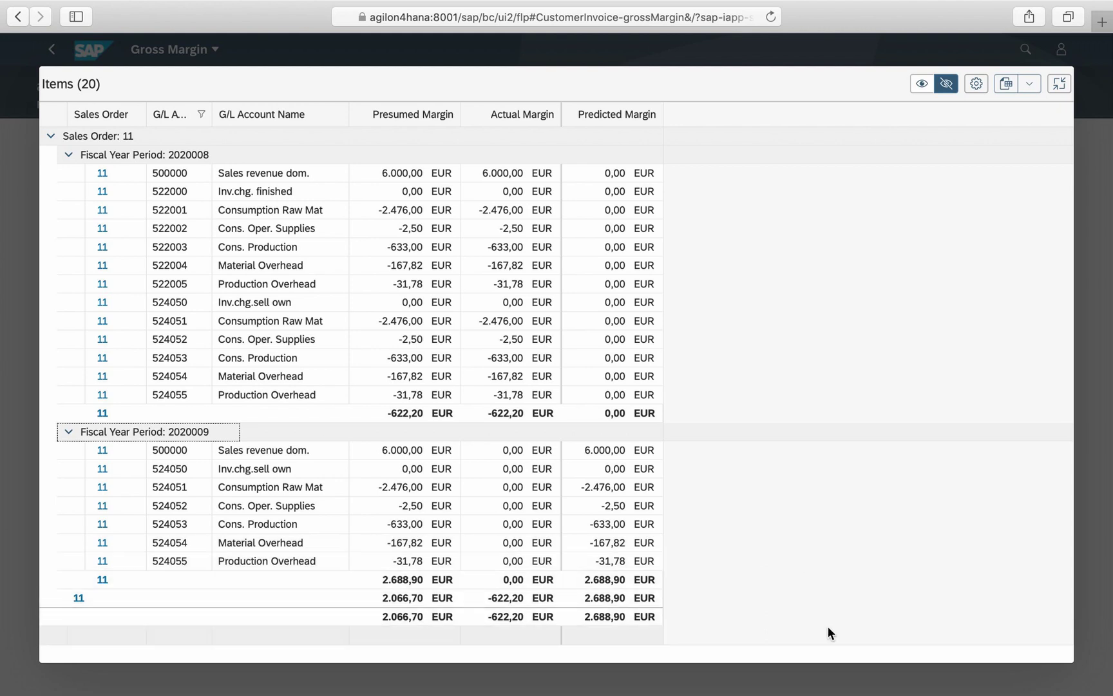
key(Escape)
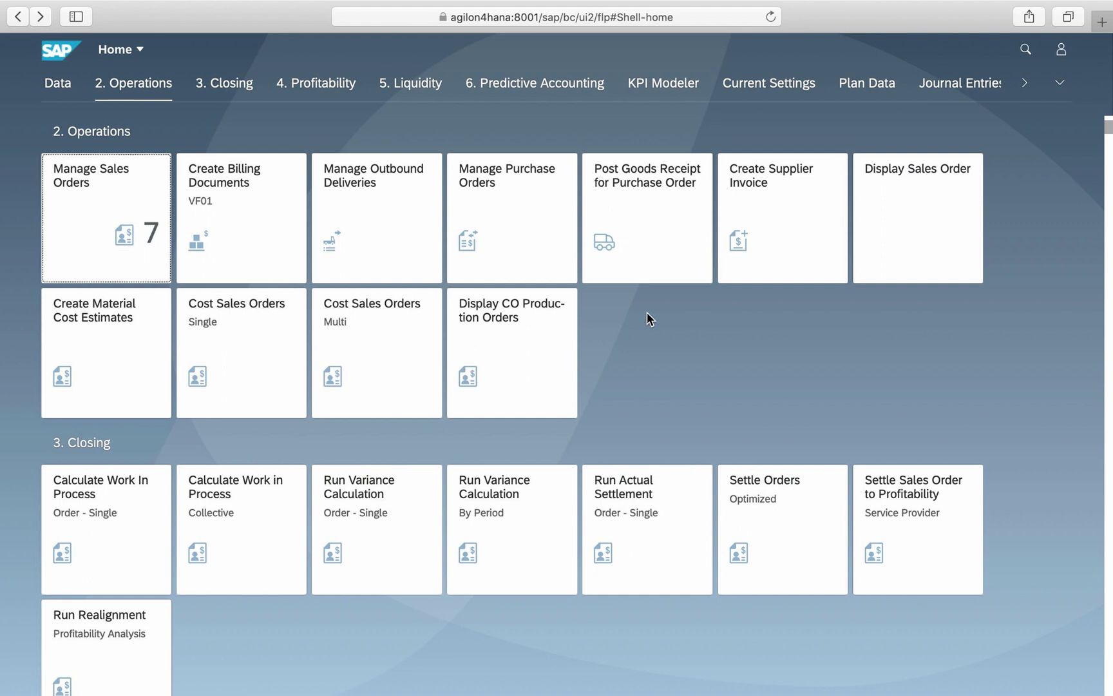
- Create a new purchase order in Manage Purchase Orders with supplier 100000, currency EUR and purchasing group 001
click(542, 251)
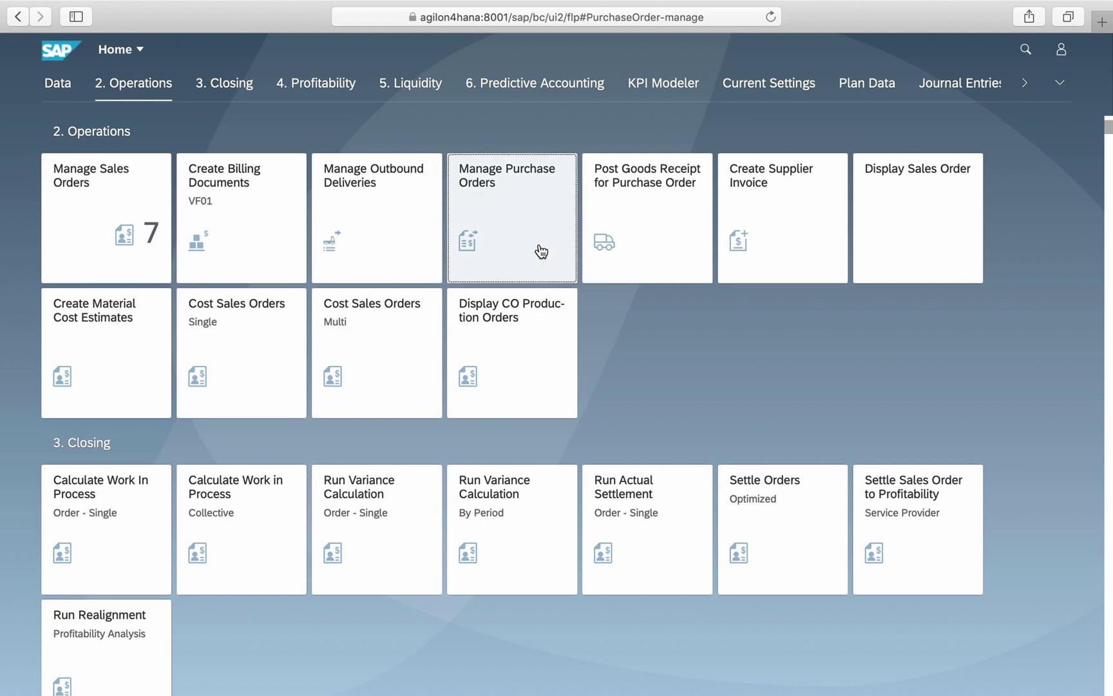
click(1001, 246)
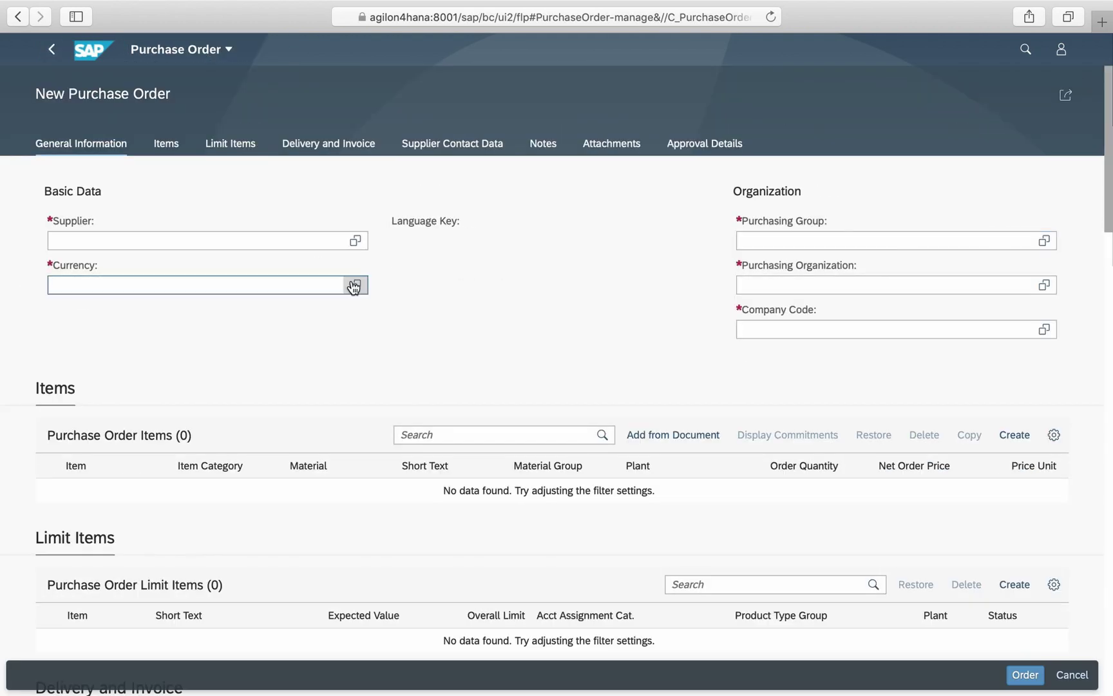
click(296, 241)
text(100)
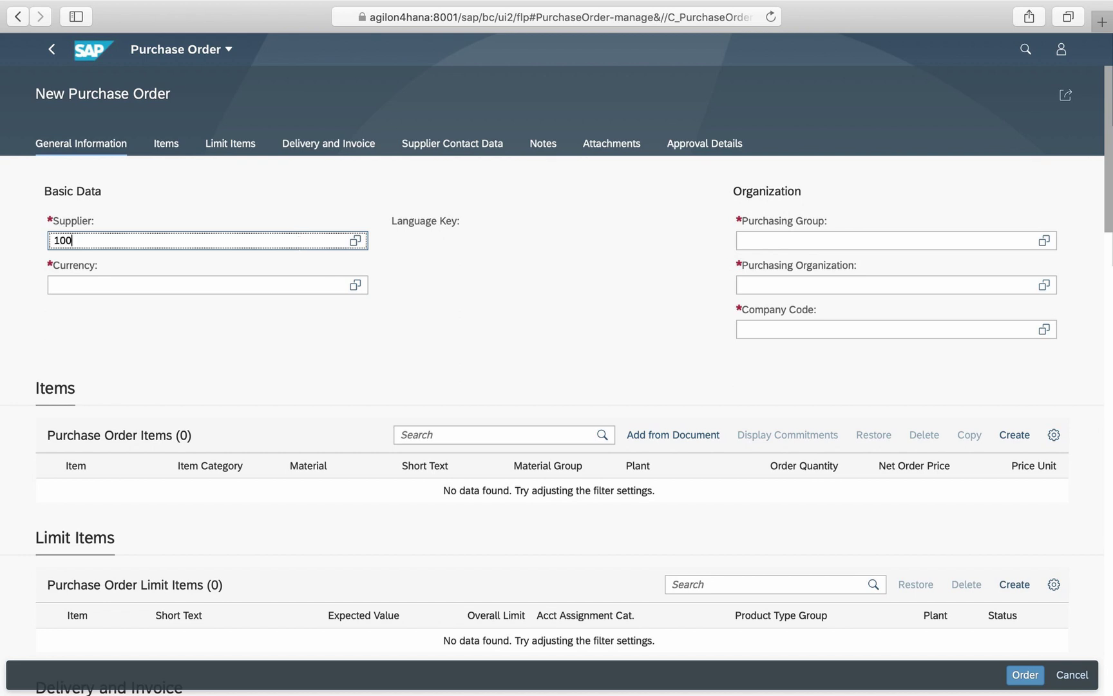
text(000)
click(144, 300)
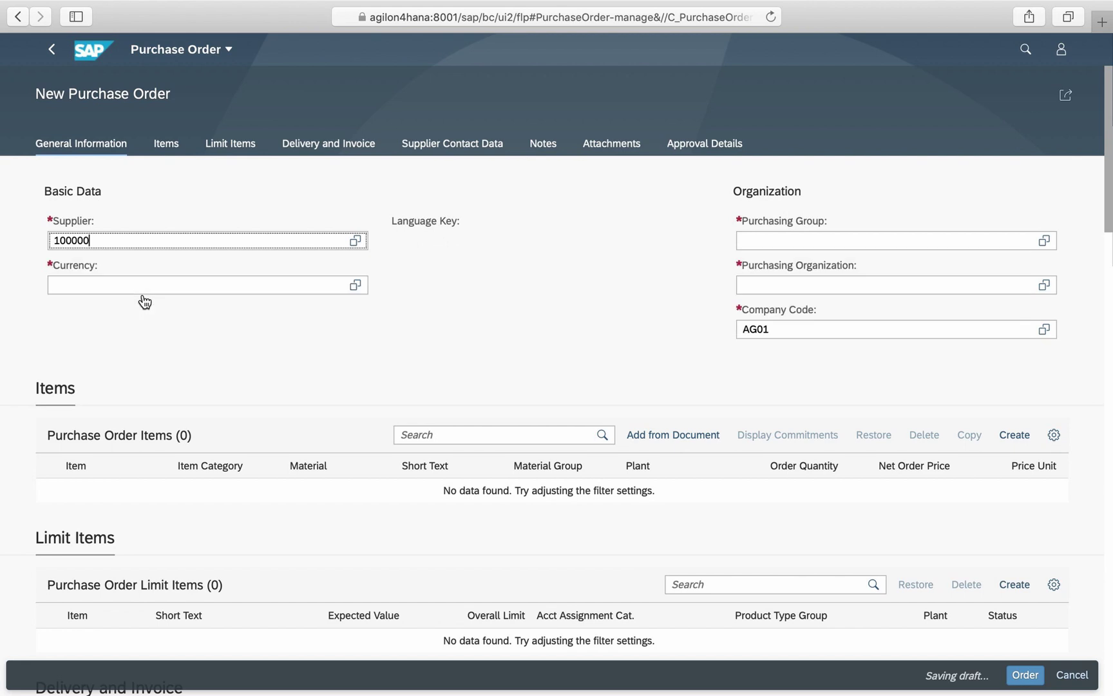
click(133, 288)
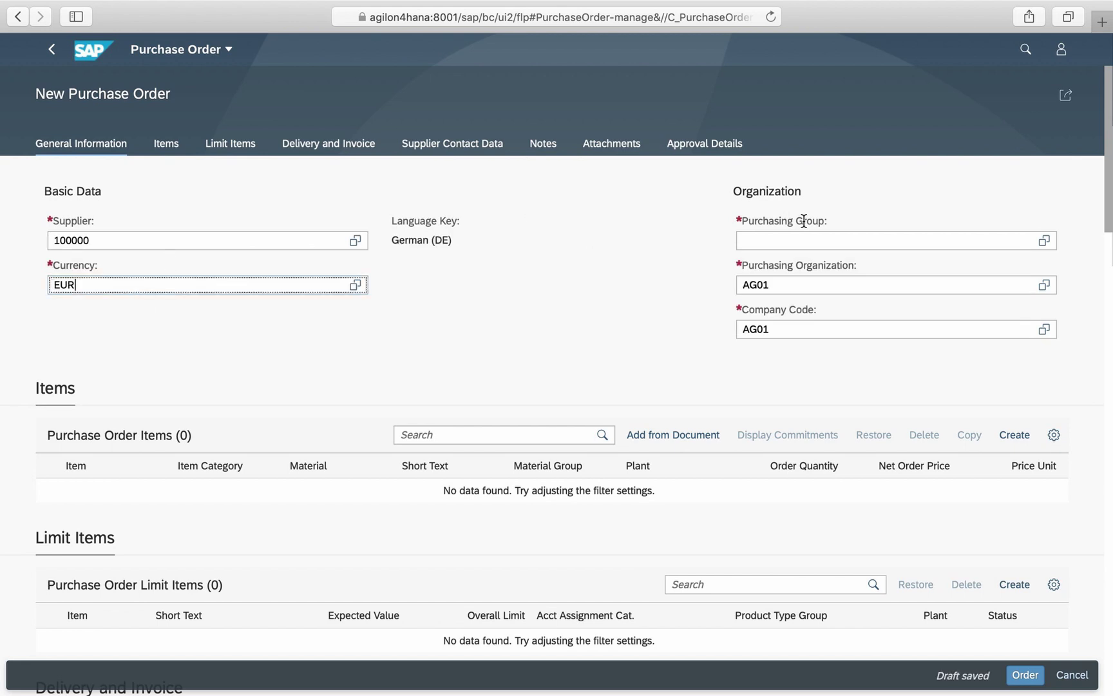
click(870, 235)
text(001)
- Add a purchase order item of category Standard for material 49 in plant AG01
scroll(1035, 393, down, 1)
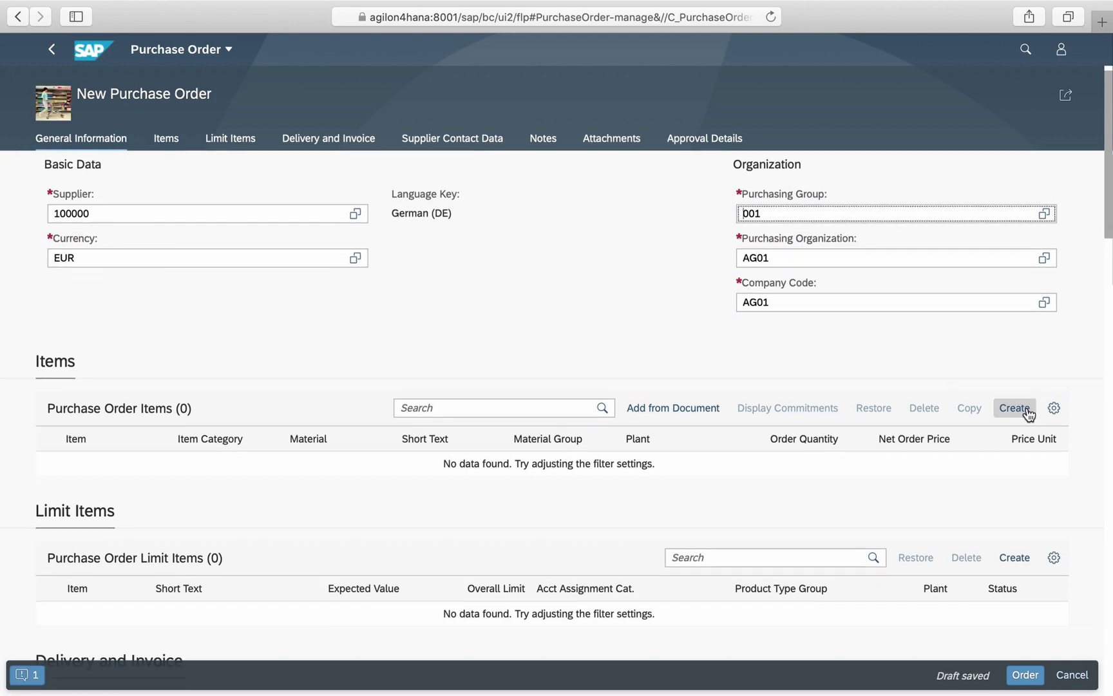
click(1029, 415)
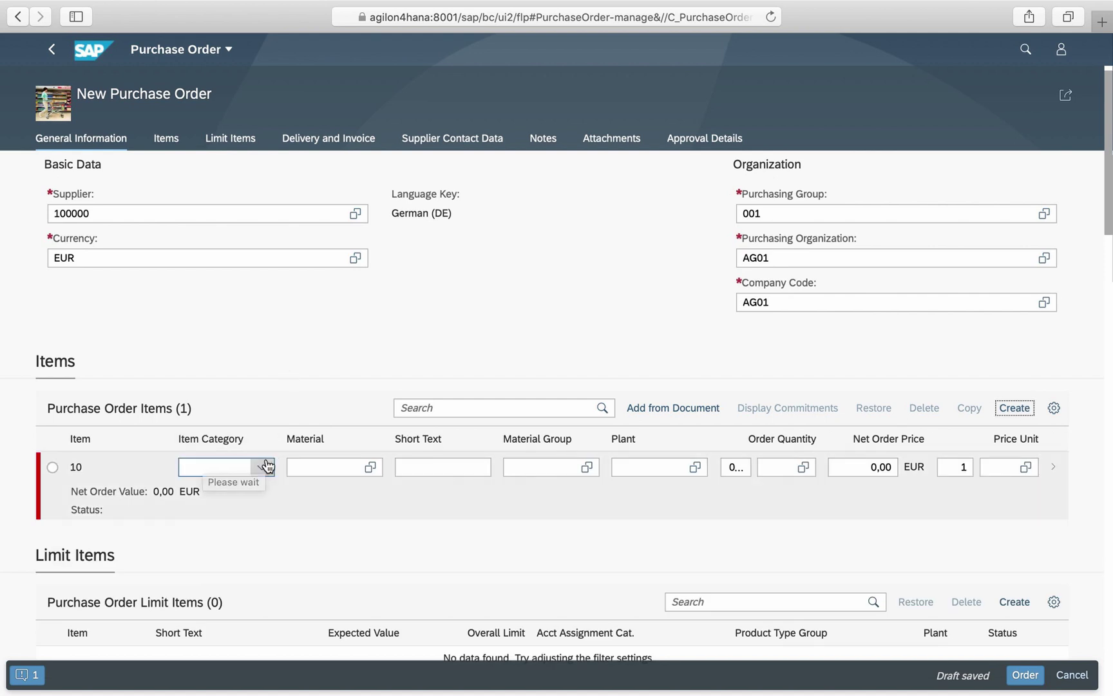
click(264, 467)
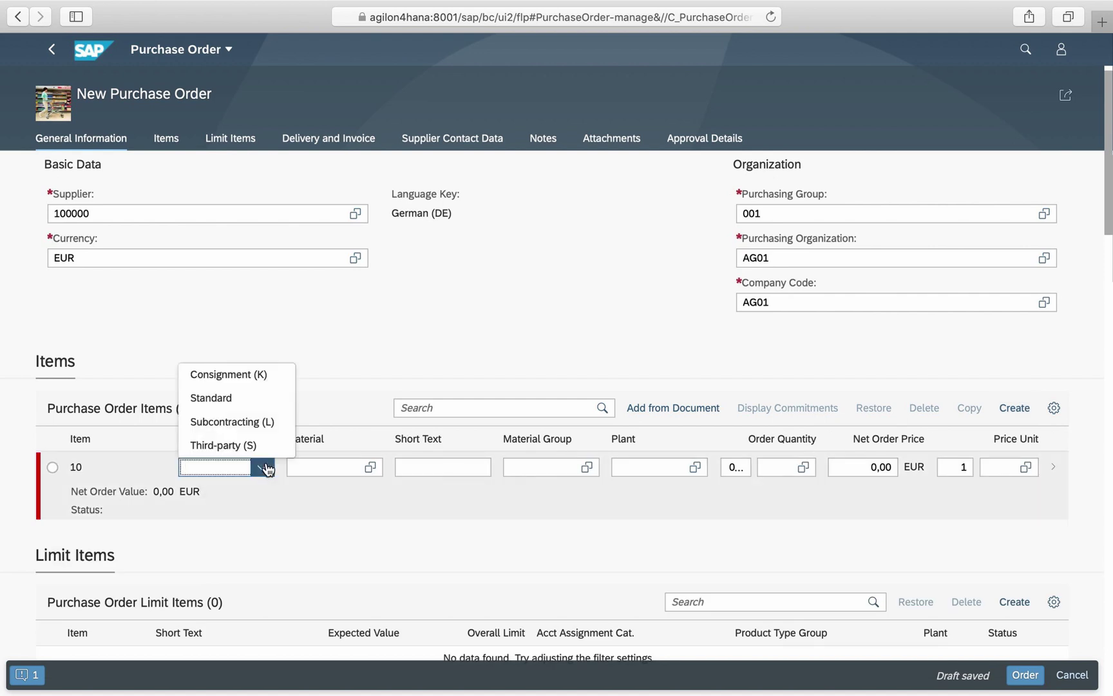
click(227, 401)
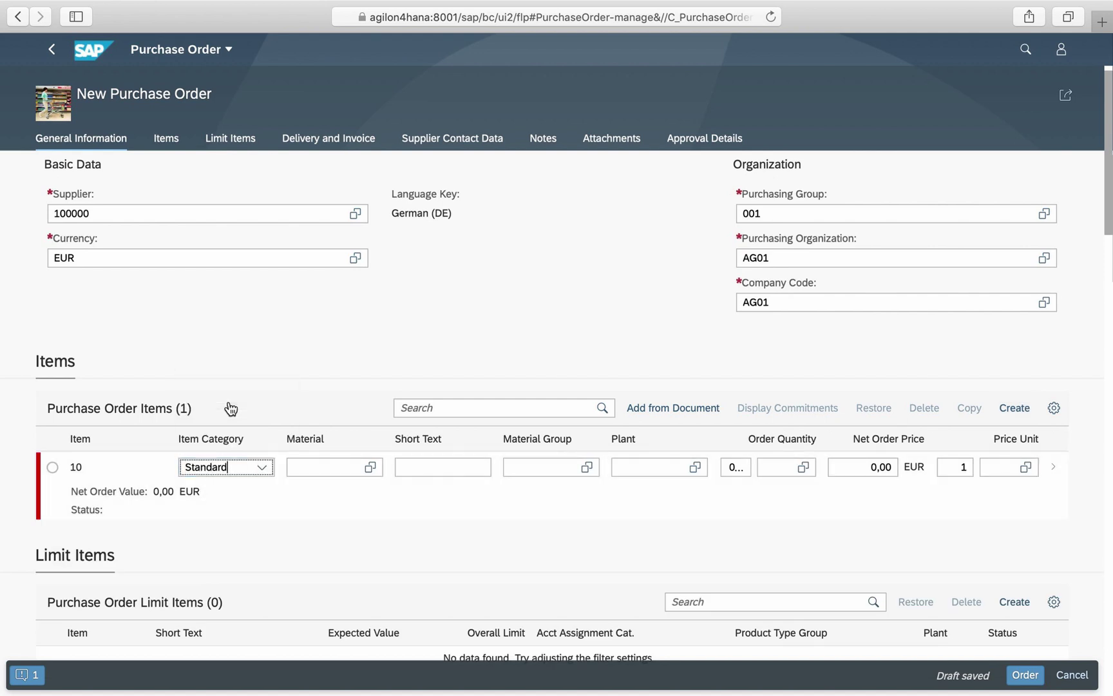
click(332, 466)
text(49)
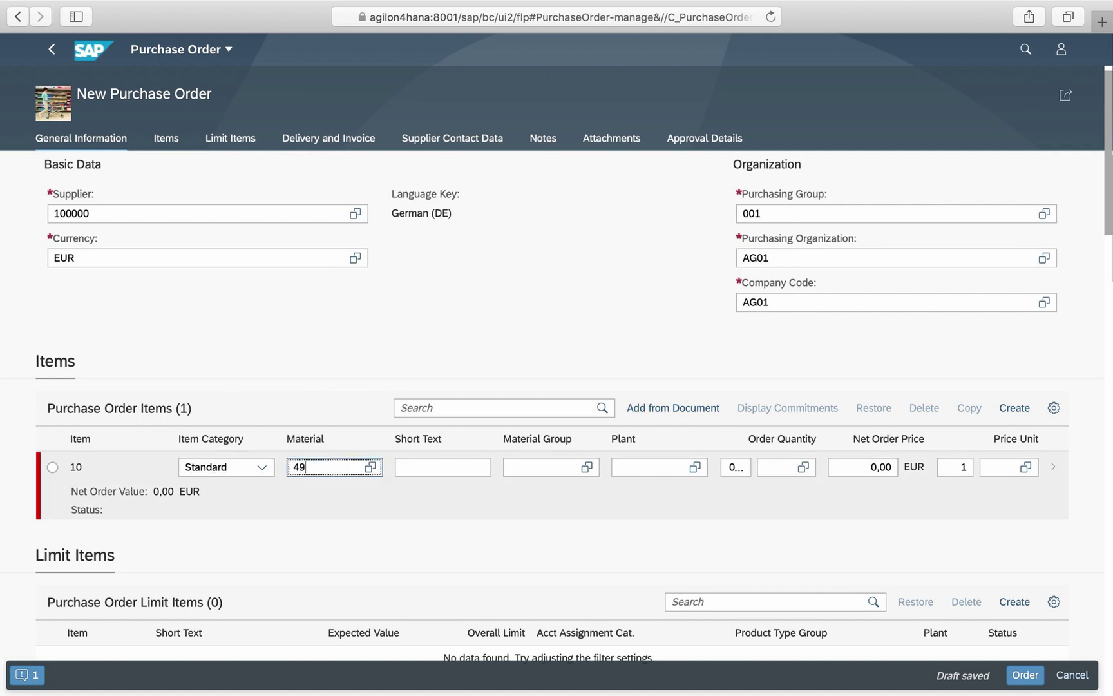
key(Return)
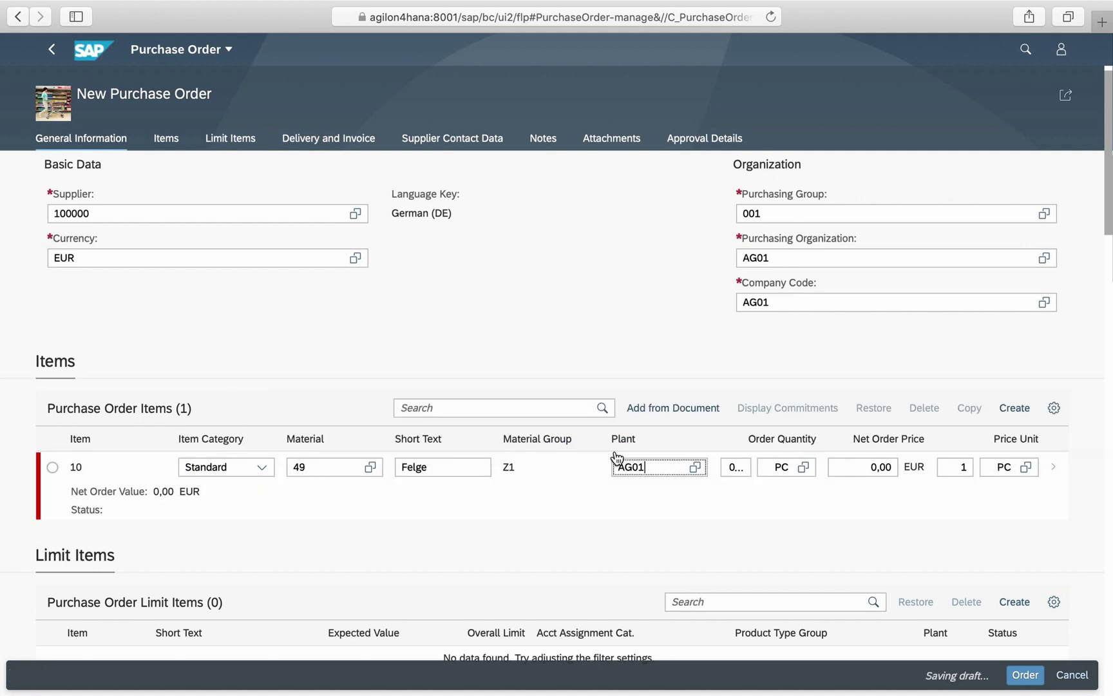
- Set the purchase order item's order quantity to 2 PC and its net order price to 160.00 EUR
click(741, 467)
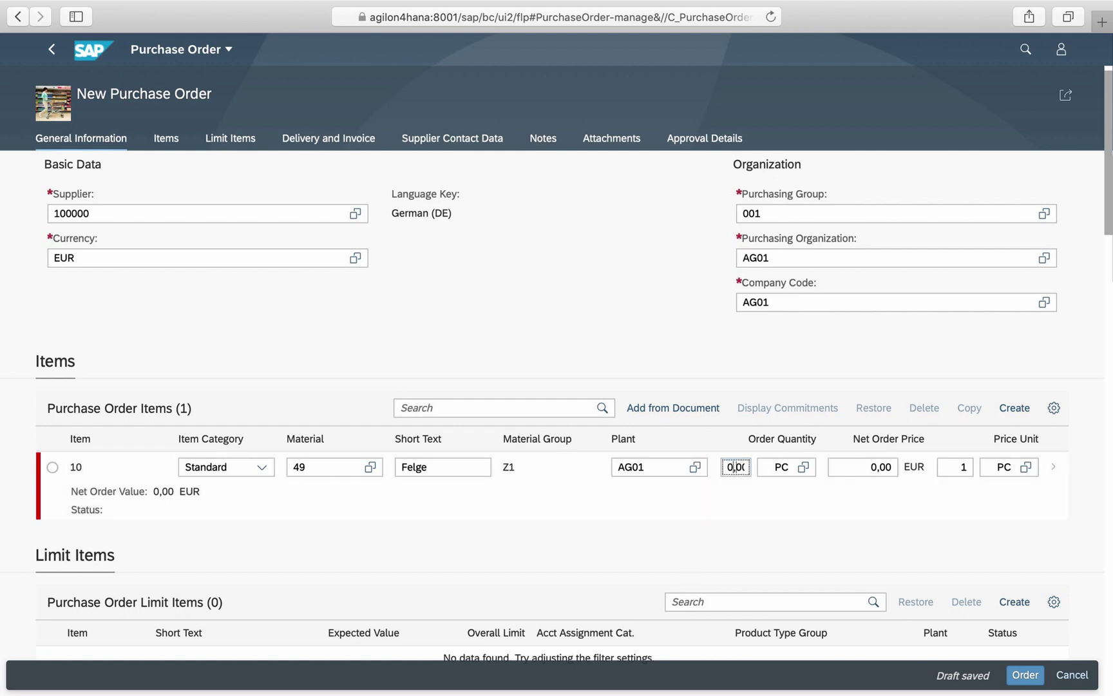
text(1000)
key(Home)
click(825, 534)
click(879, 466)
text(0)
click(740, 534)
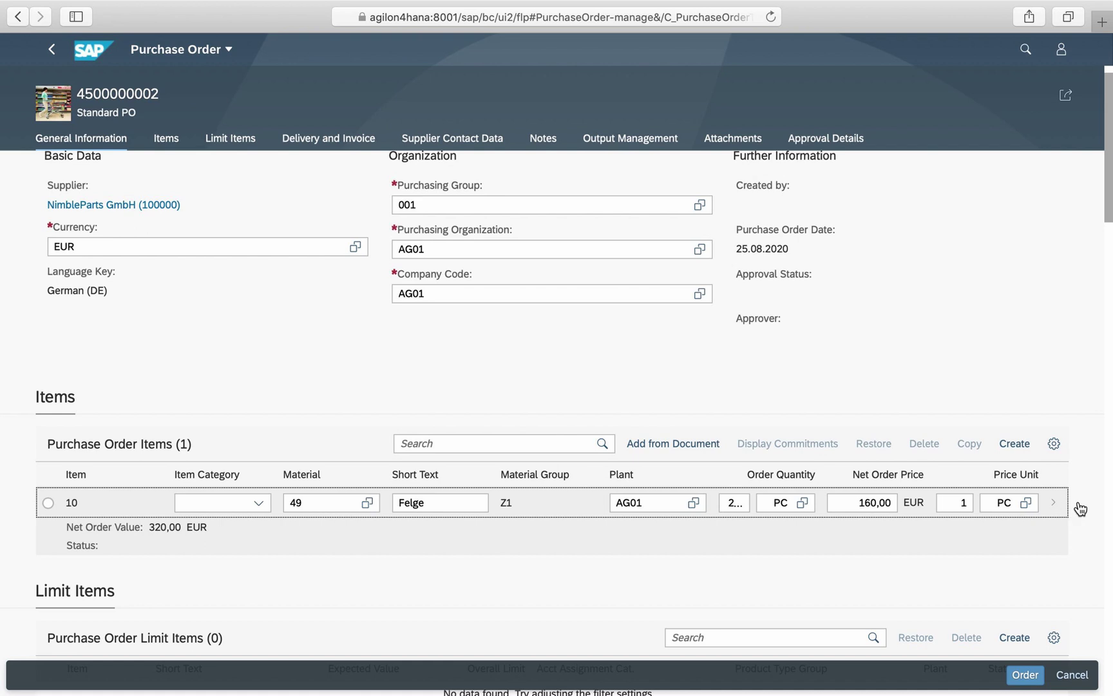
- Assign purchase order item 10 to account assignment category Cost center (K) with G/L account 600000 and cost center ZAG01PRODU, and apply it
click(1080, 508)
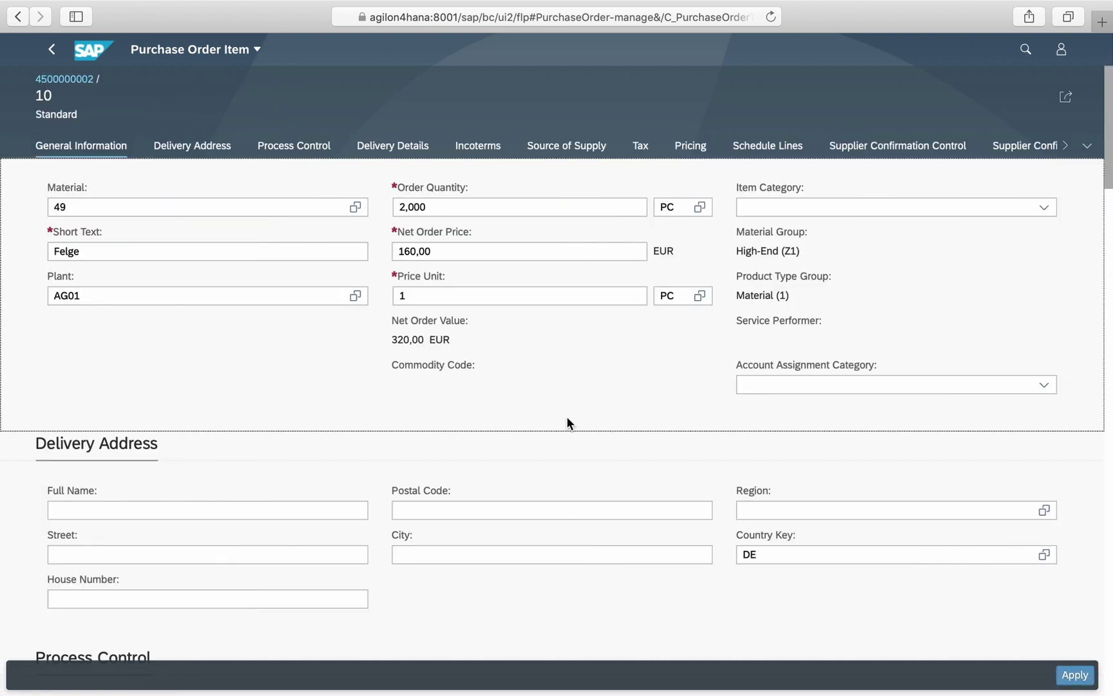
click(1043, 385)
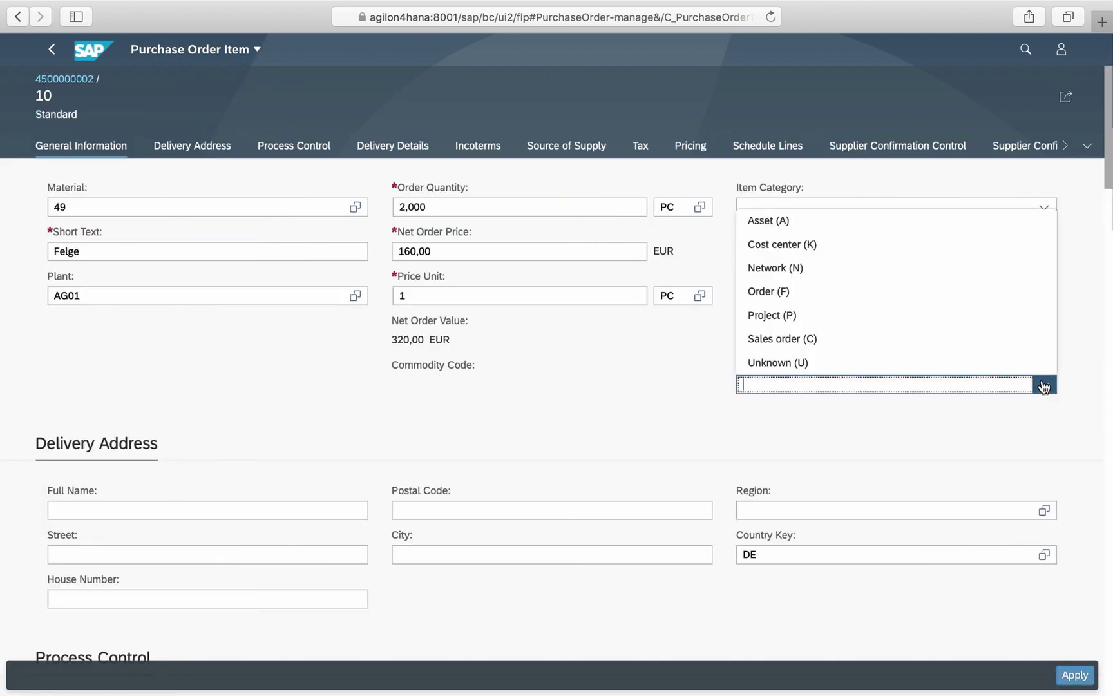
click(782, 245)
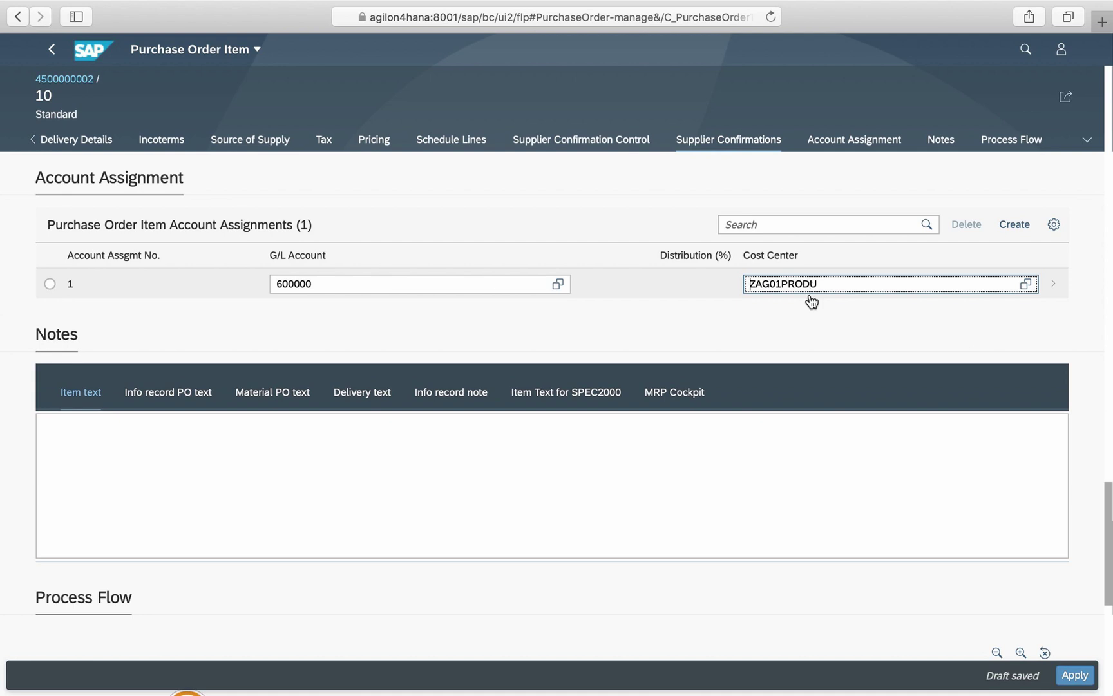
click(1074, 676)
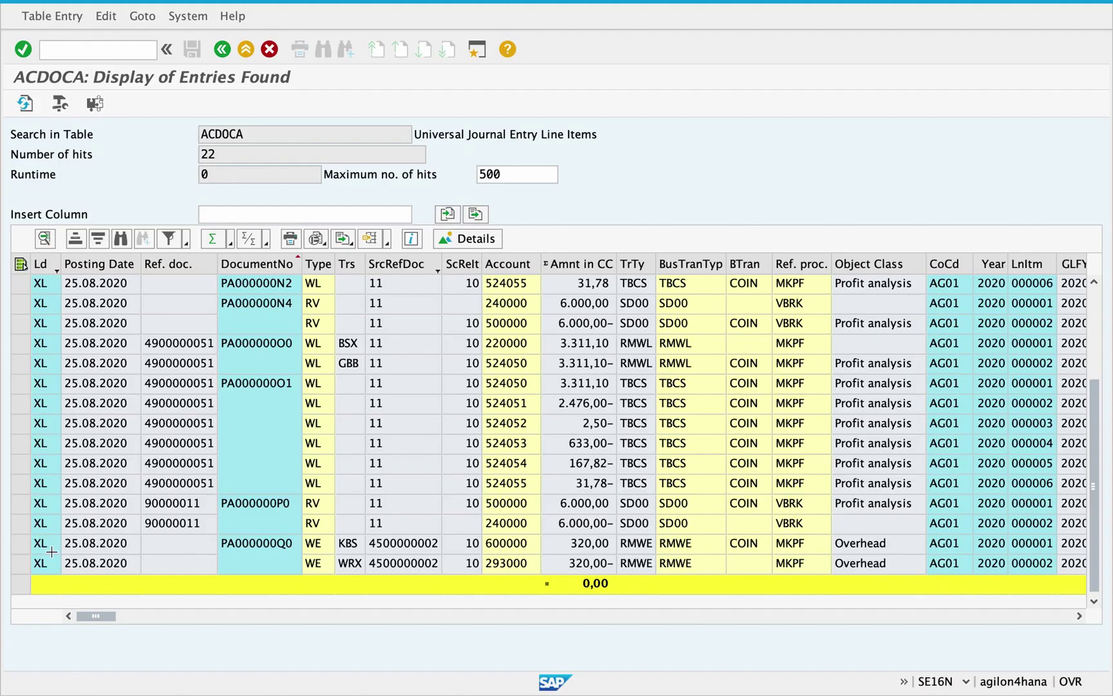
- Select both line items of document PA000000Q0 in ACDOCA and display journal entry PA000000Q0/AG01/XL/2020 in T-account view
click(22, 545)
shift+click(23, 565)
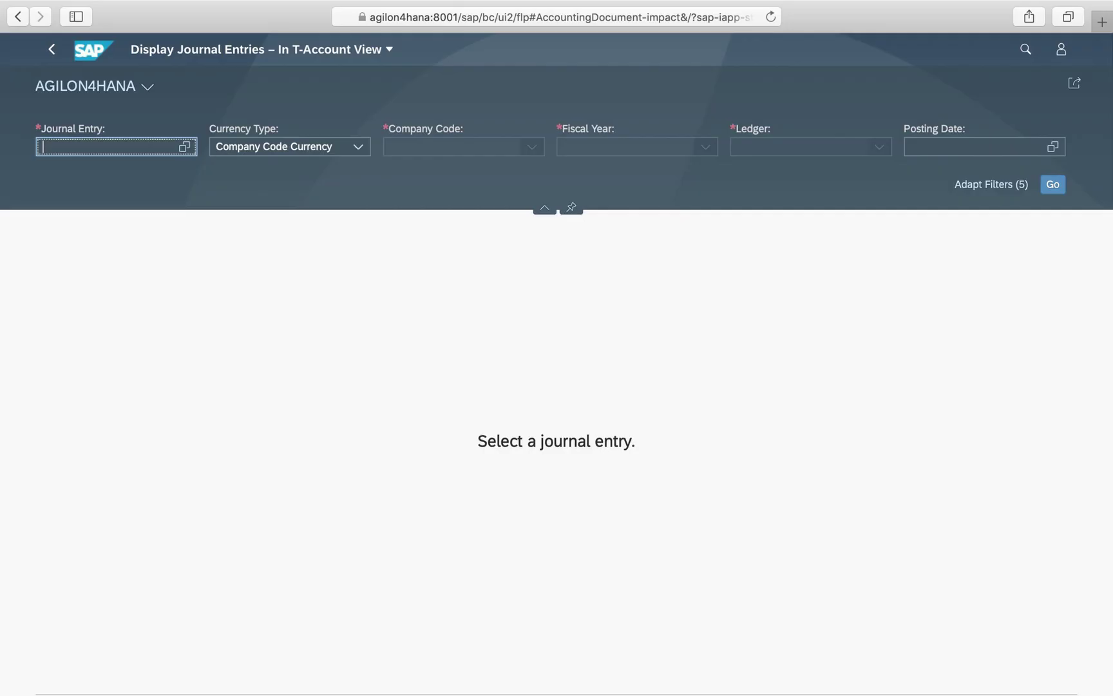
text(PA000000Q0/AG01/XL/2020)
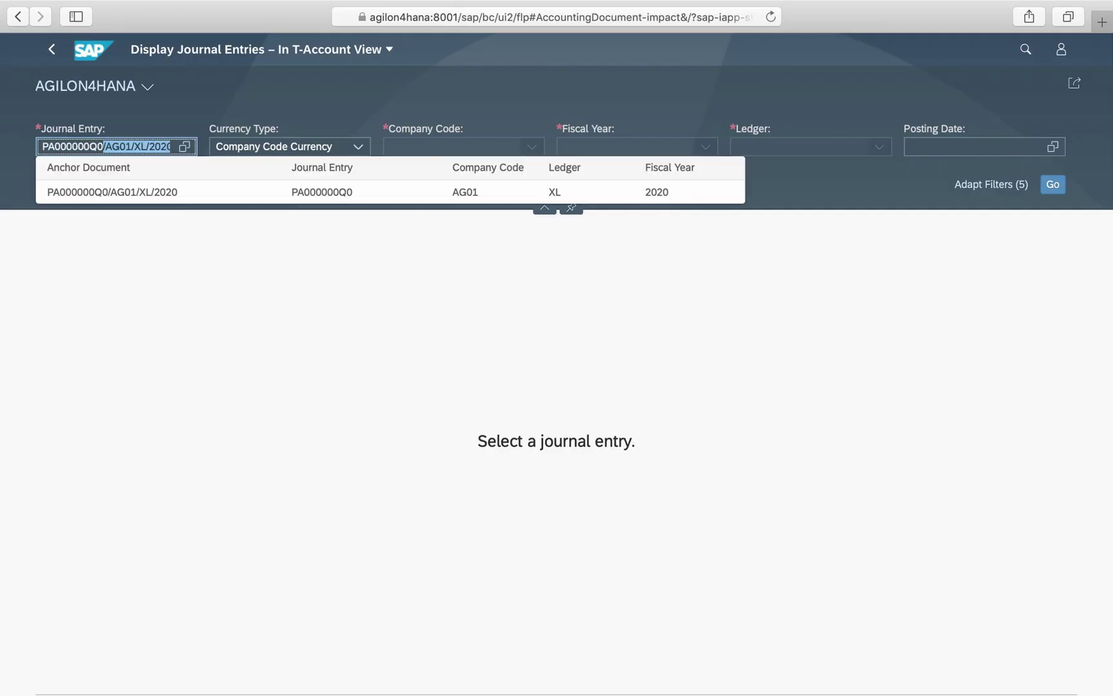
click(150, 193)
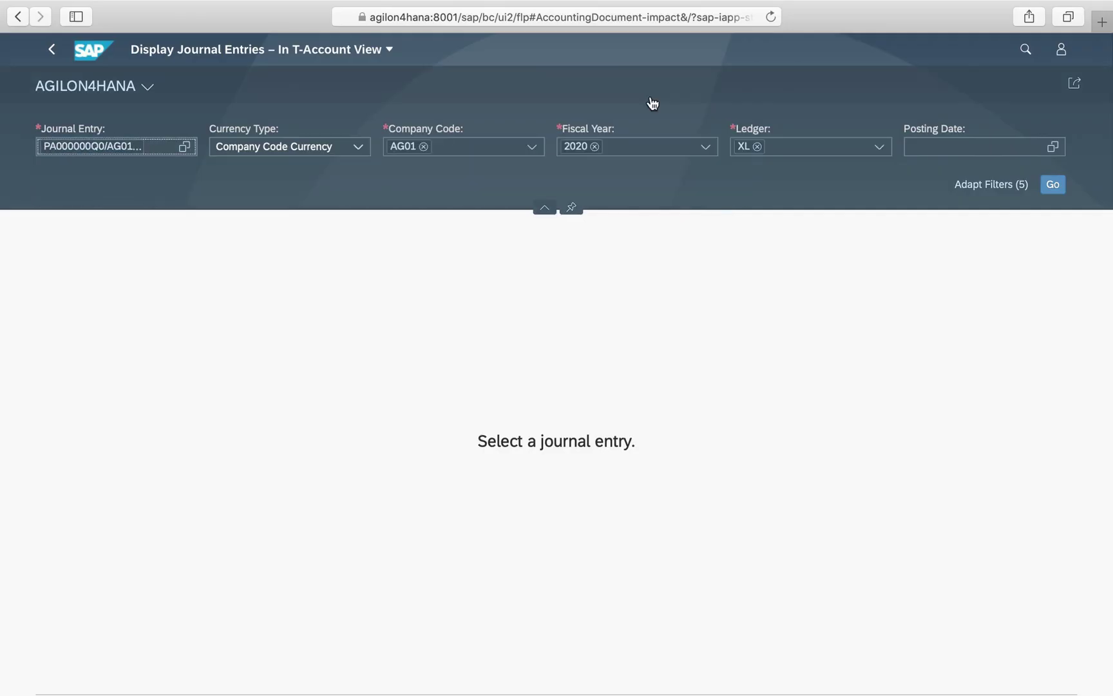
click(1054, 186)
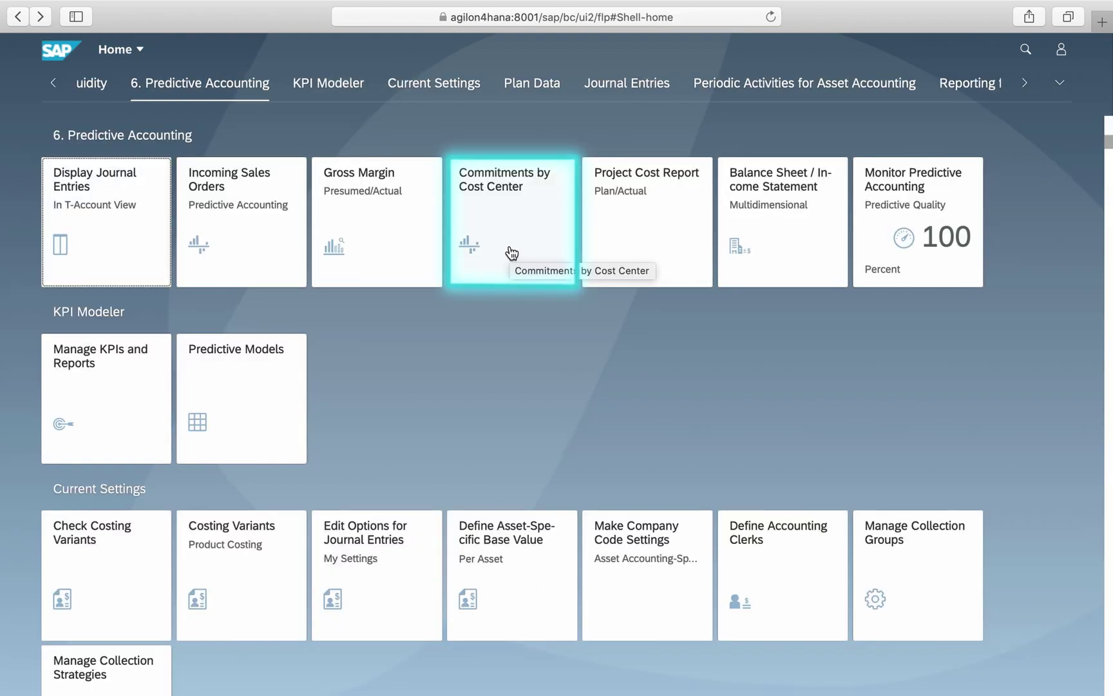
- Expand cost center ZAG01PRODU in Commitments by Cost Center and trace the commitments of cost element 600000 to the purchase order
click(512, 252)
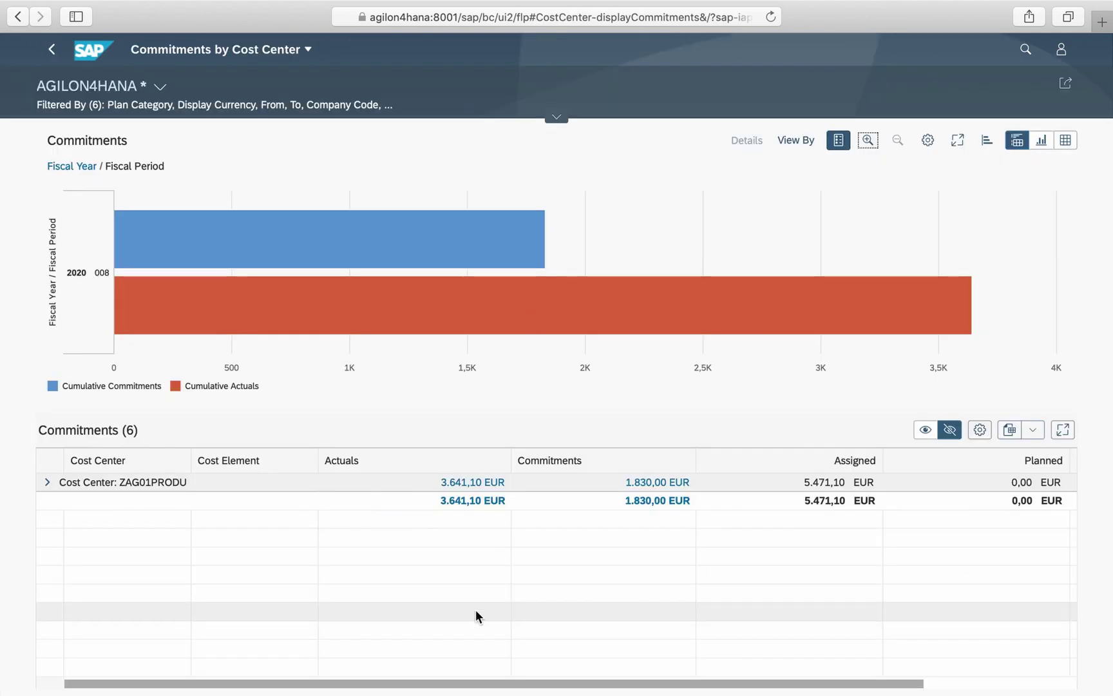
click(47, 482)
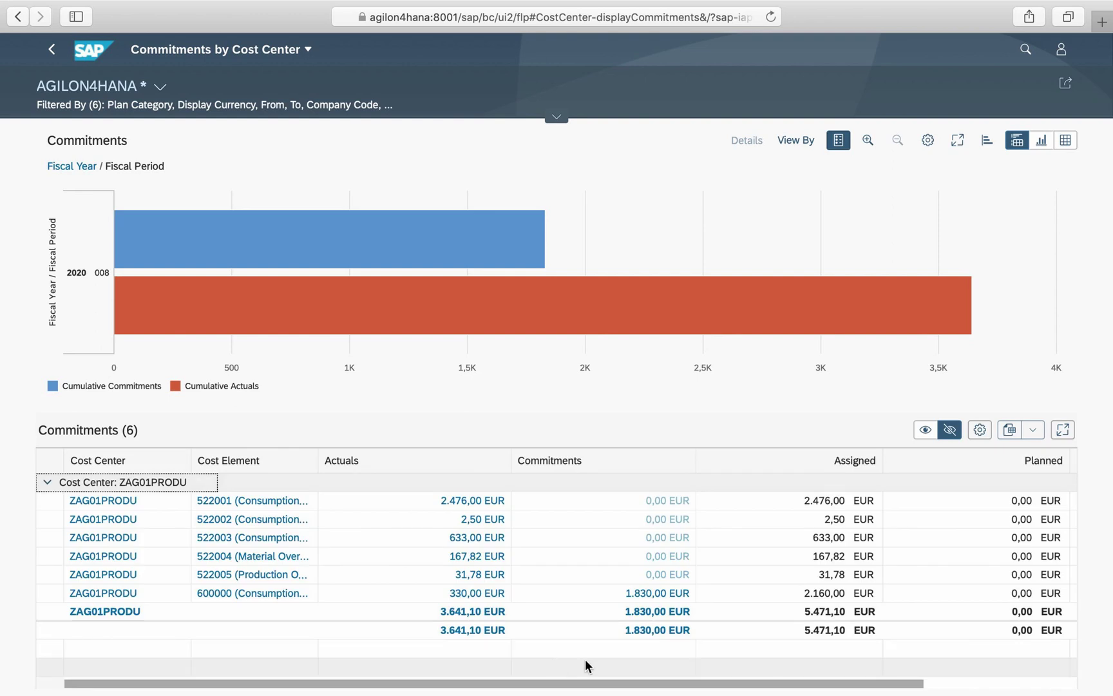
click(653, 596)
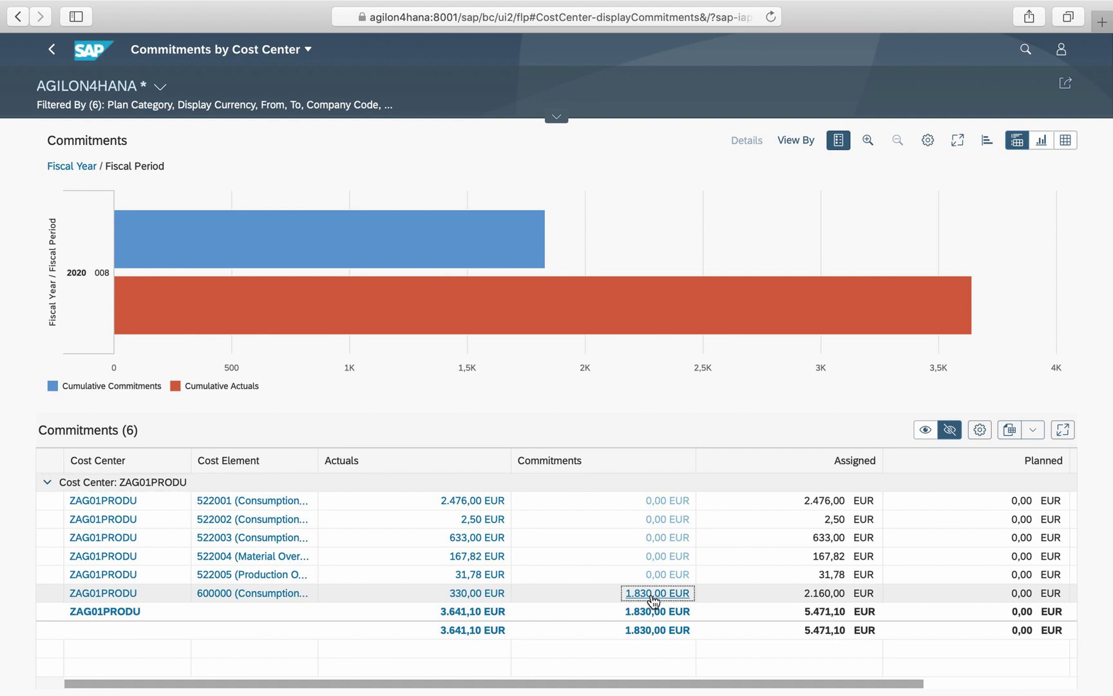
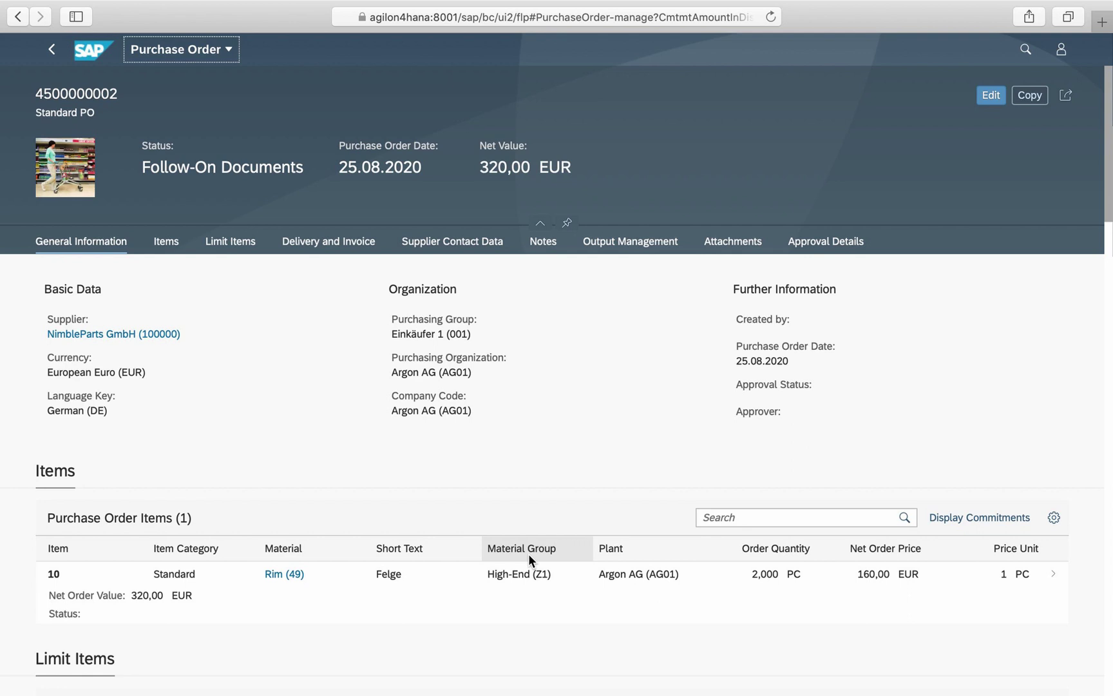
key(super+bracketleft)
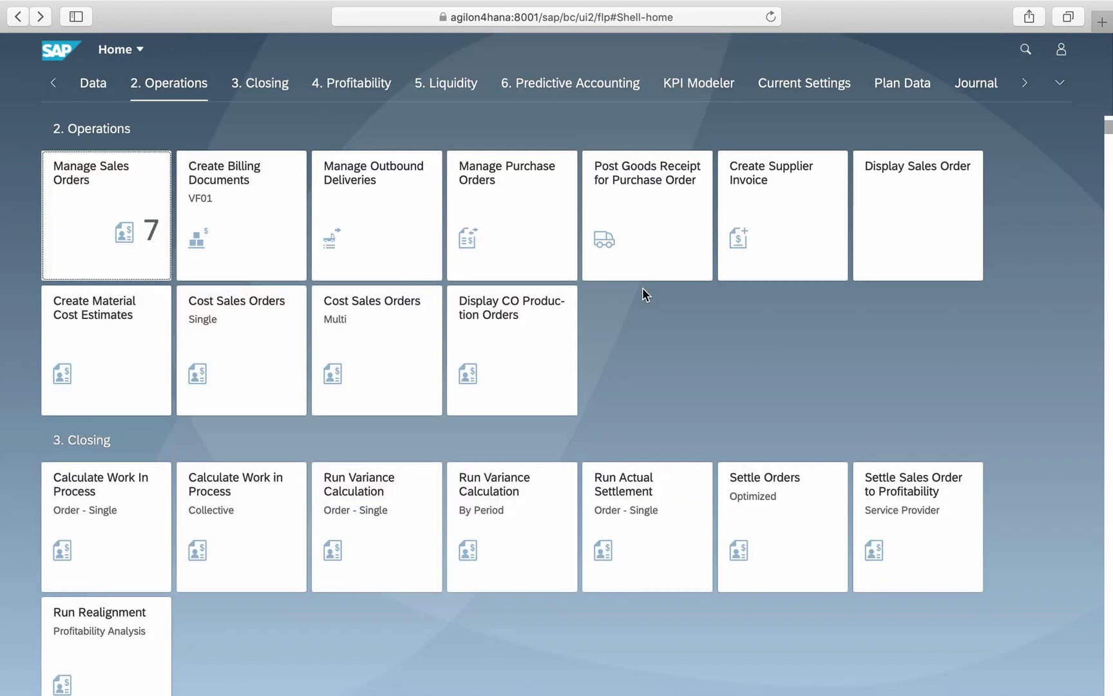
- Post a partial goods receipt for the new purchase order with a delivered quantity of 1 PC of material 49 (Felge)
click(658, 244)
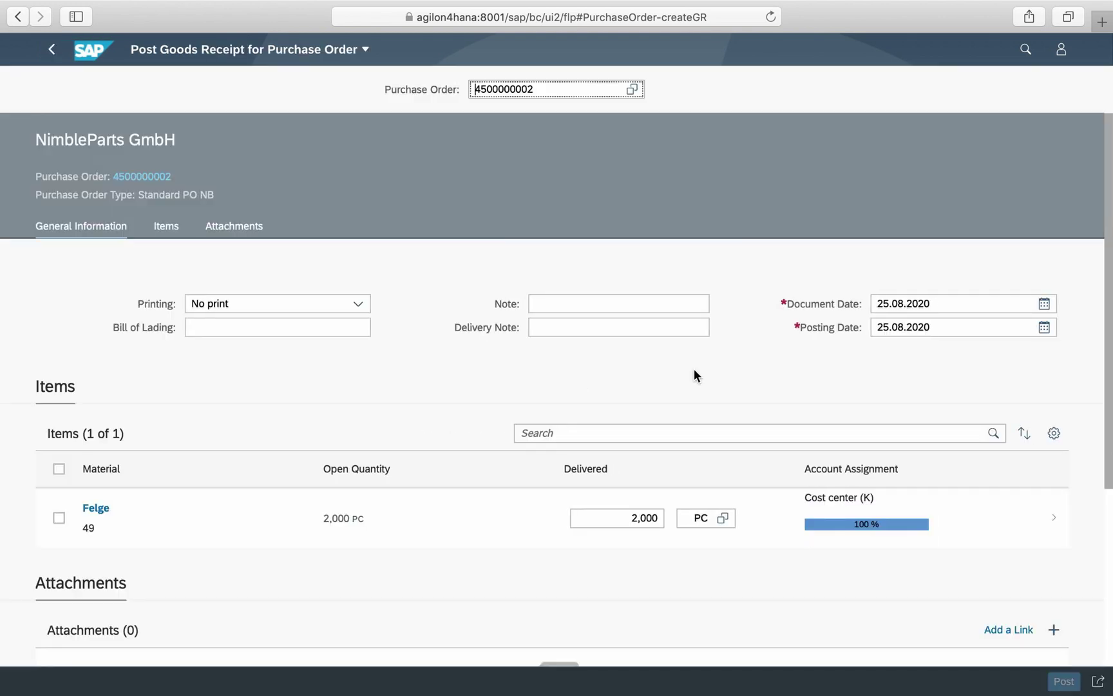
click(639, 518)
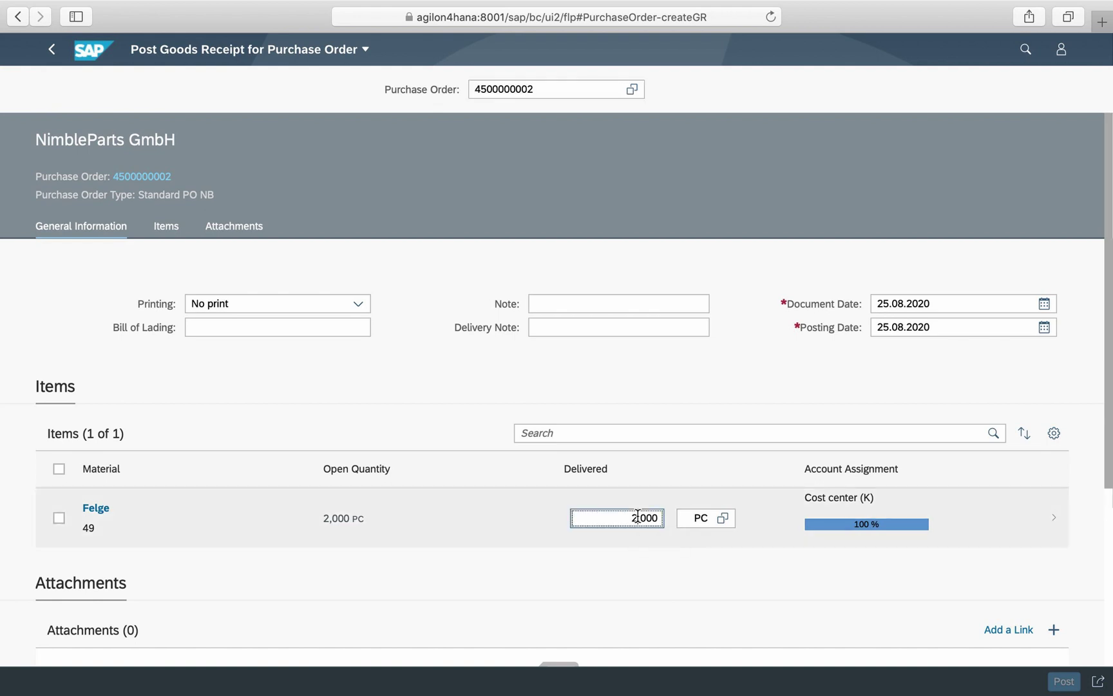
key(BackSpace)
text(1)
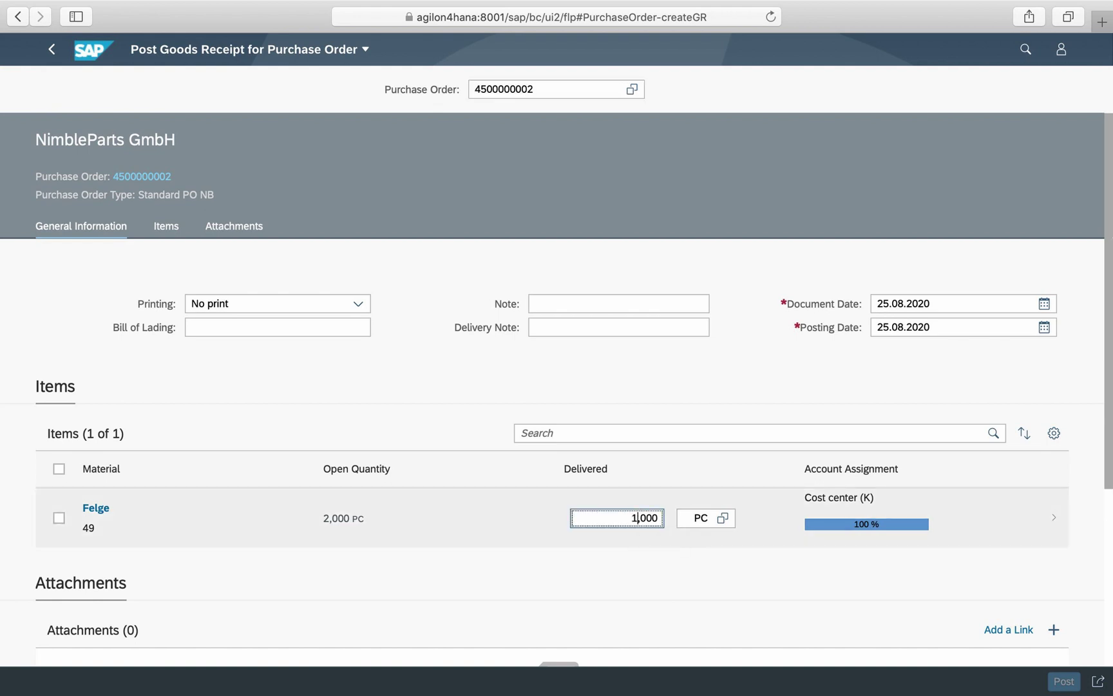
click(59, 517)
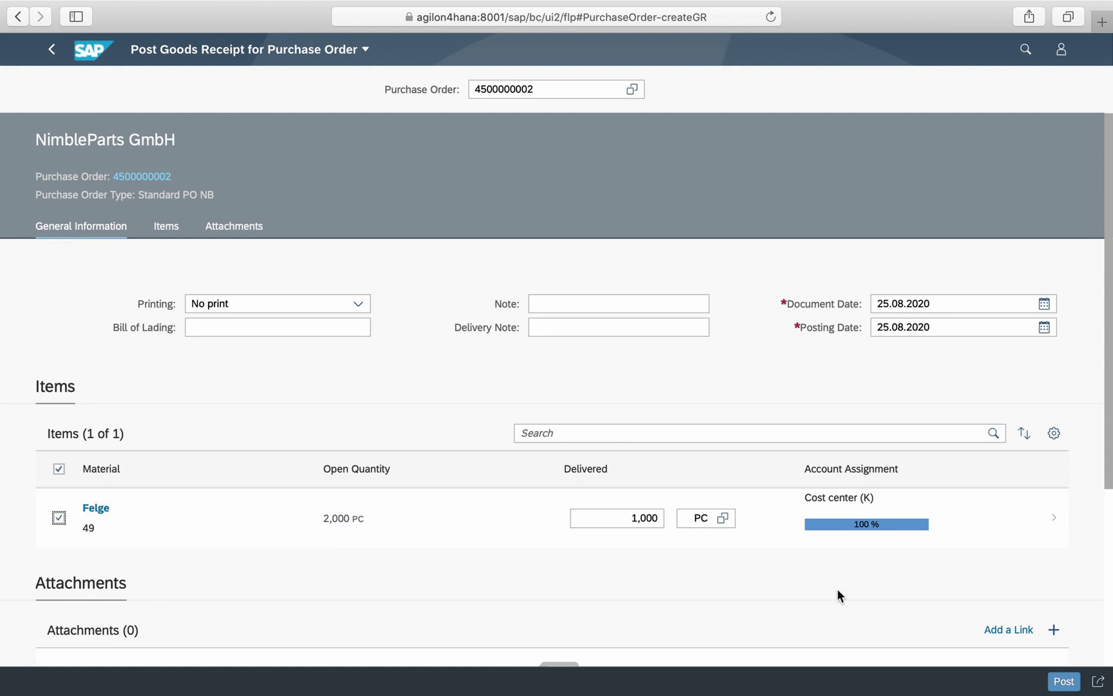
click(1063, 682)
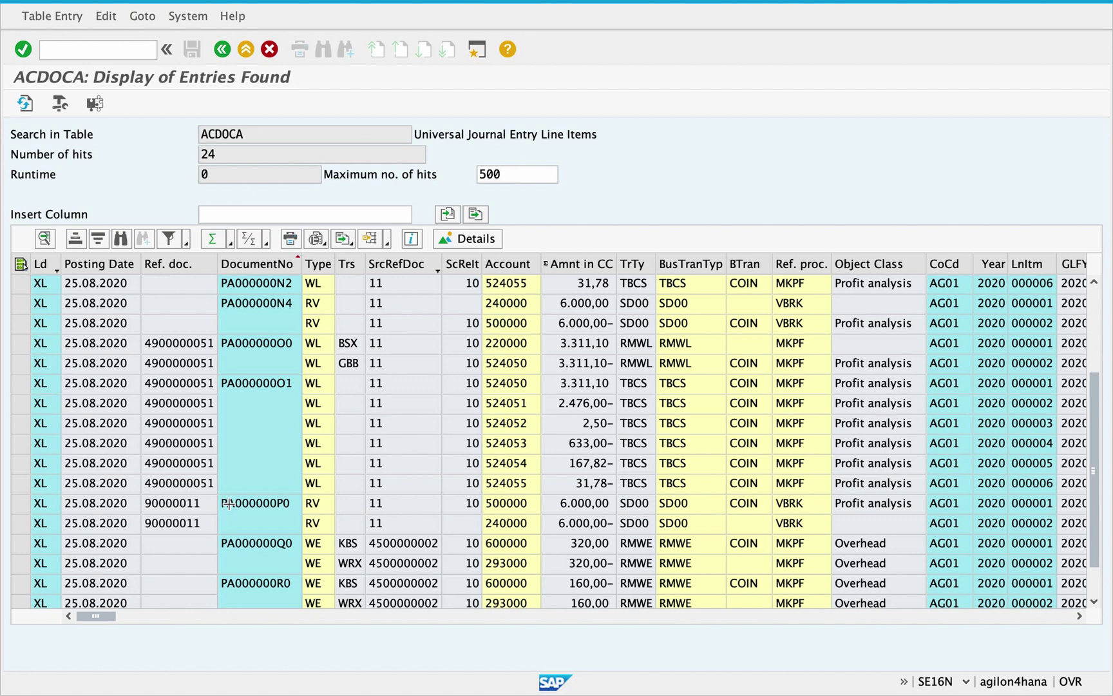
- Select both line items of document PA000000R0 in ACDOCA and display journal entry PA000000R0/AG01/XL/2020 in T-account view
scroll(255, 565, down, 2)
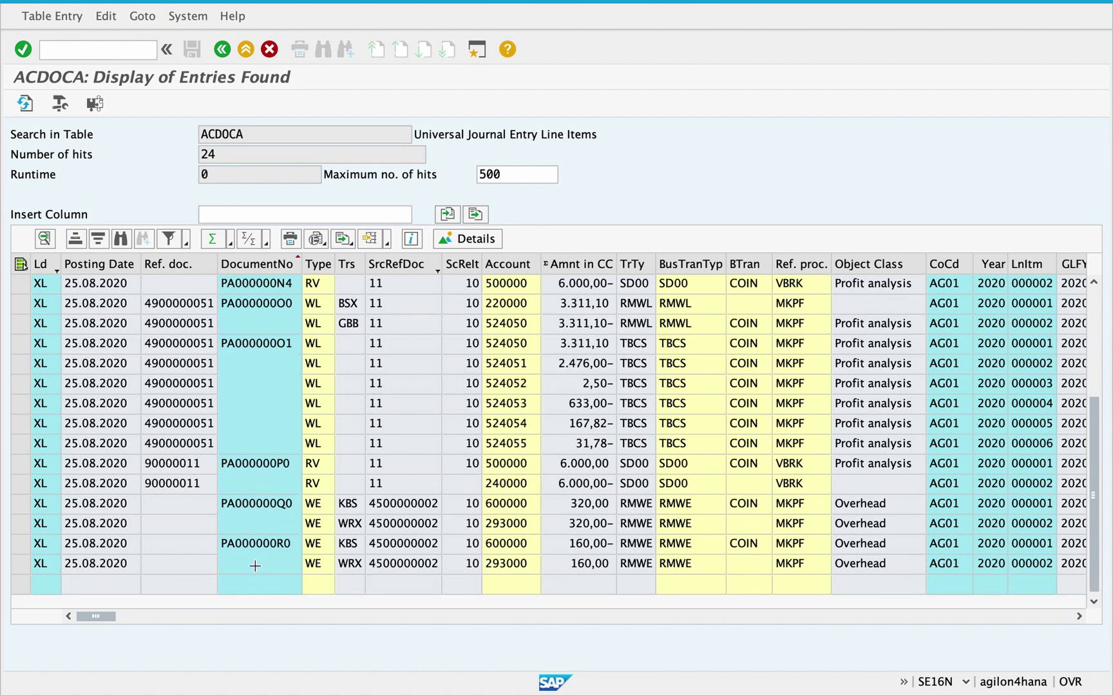
click(21, 543)
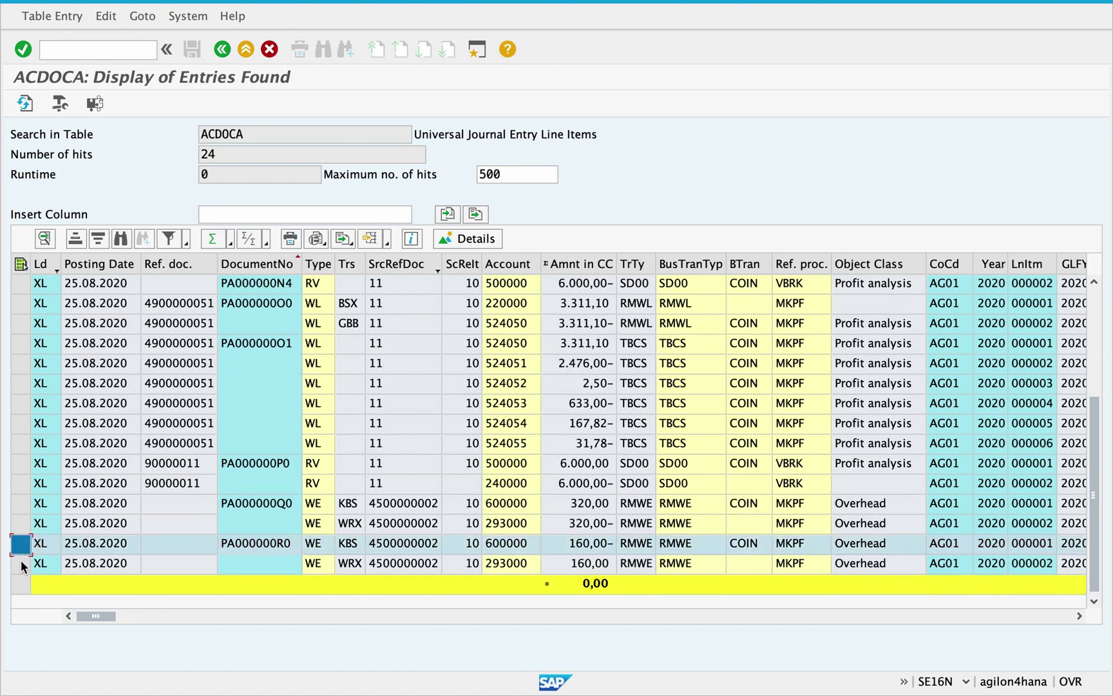
shift+click(20, 564)
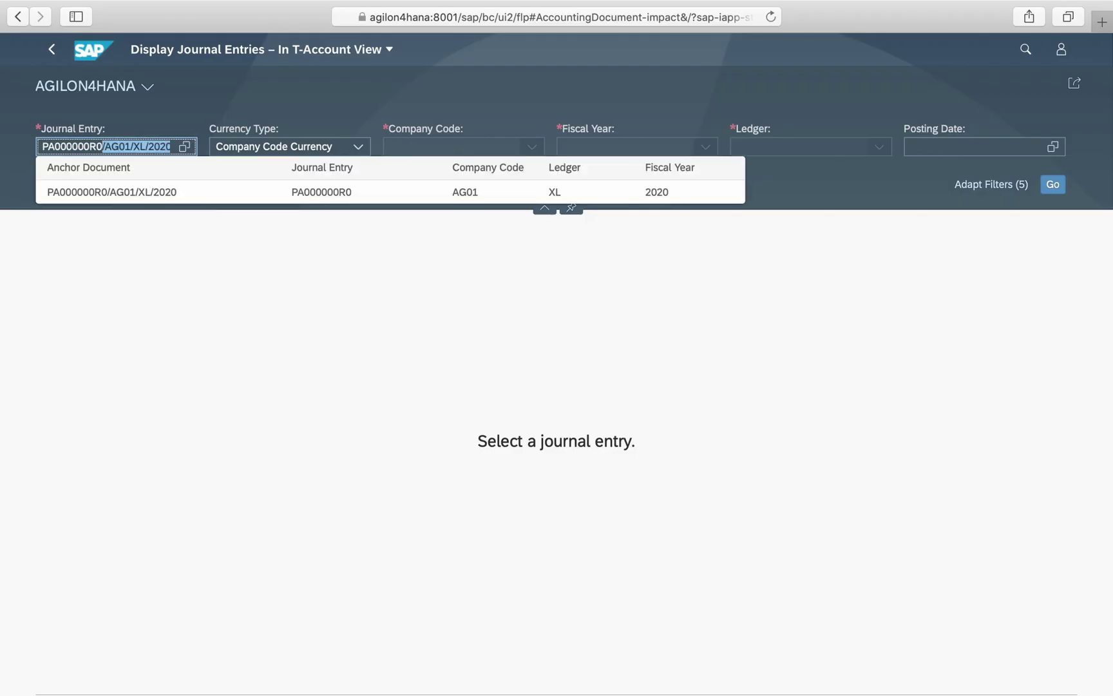
click(150, 193)
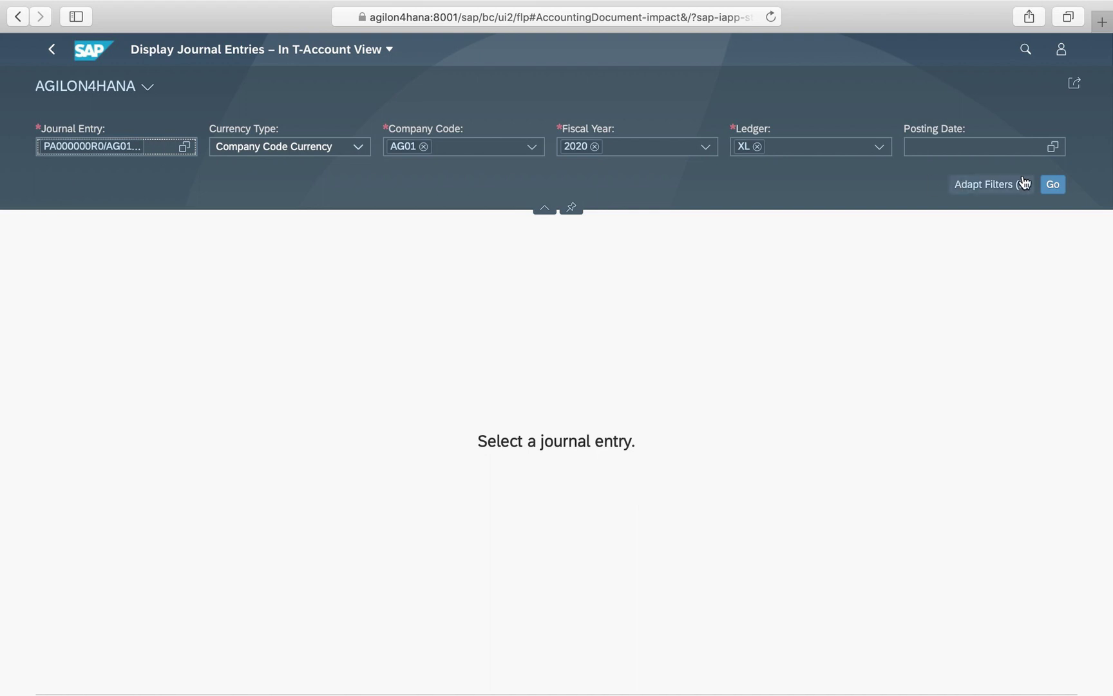
click(1057, 184)
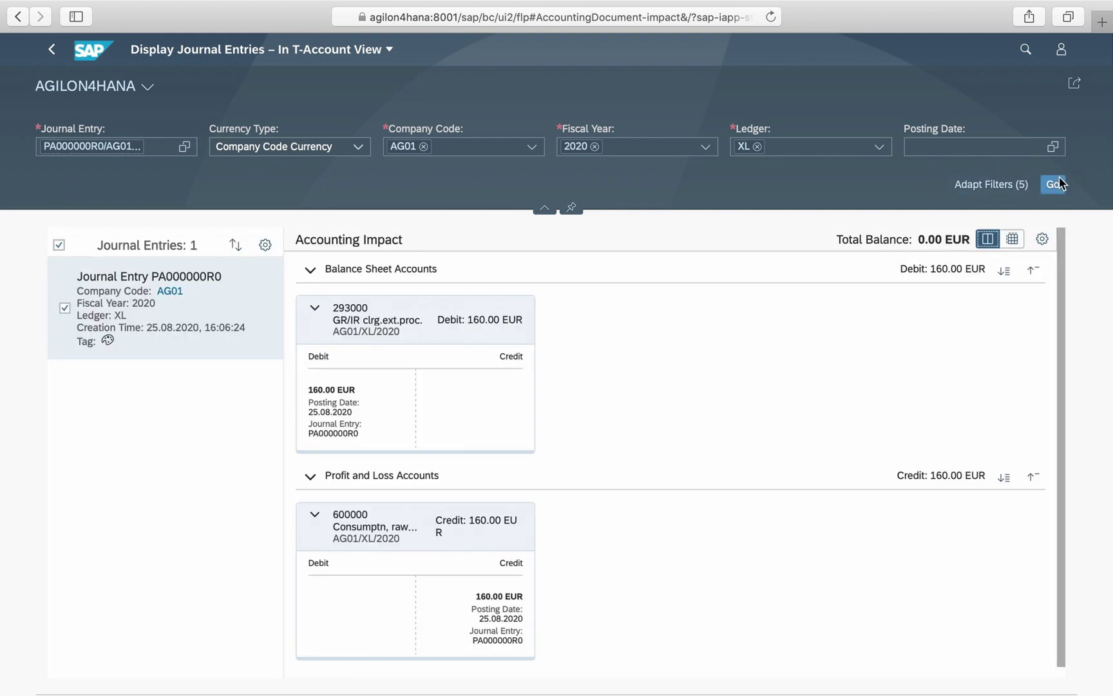
scroll(687, 386, down, 1)
- Reopen Commitments by Cost Center and check the commitments and actuals of ZAG01PRODU for fiscal period 008 of 2020
key(super+bracketleft)
click(530, 219)
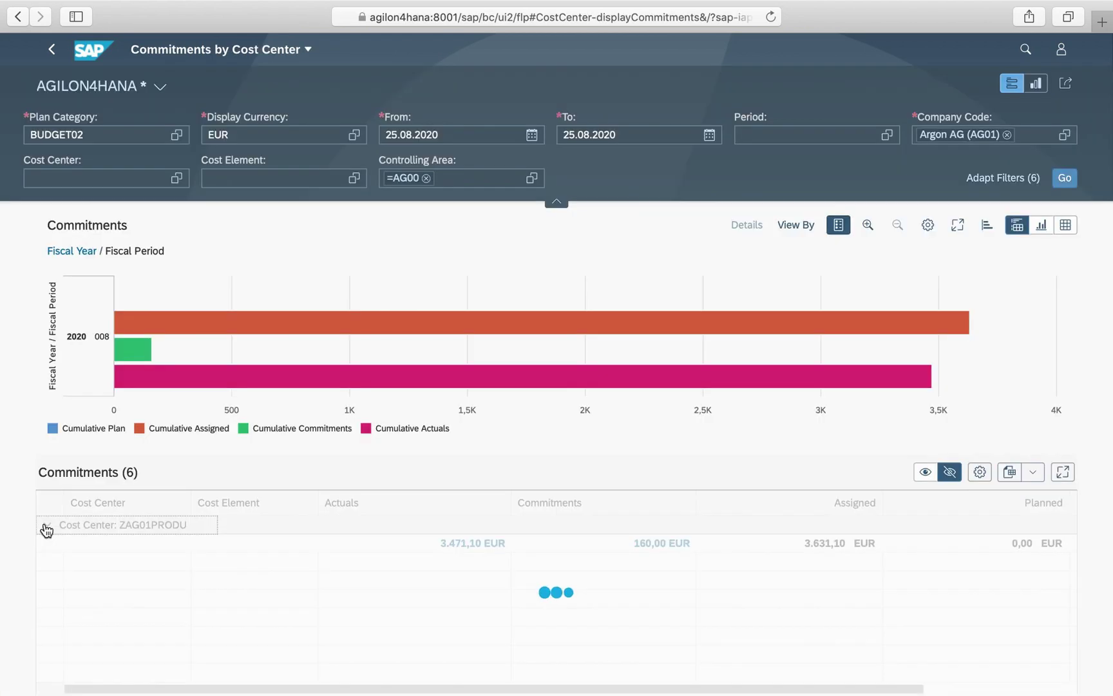
click(558, 212)
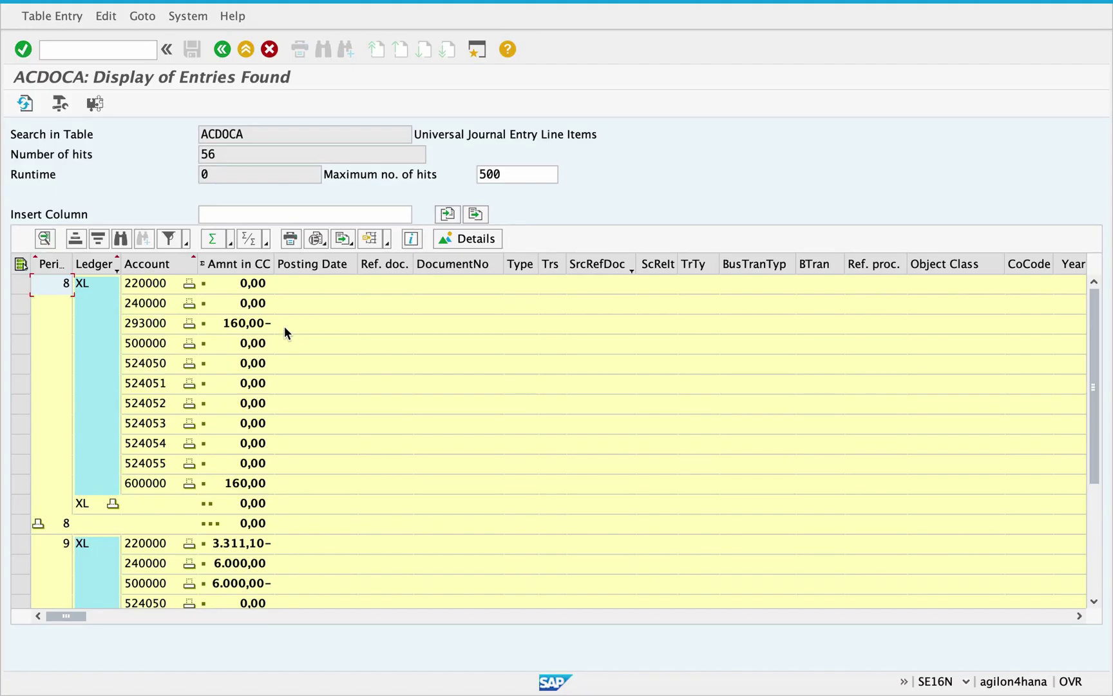
- Examine the ACDOCA subtotals of ledger XL by account for periods 8 and 9
click(284, 326)
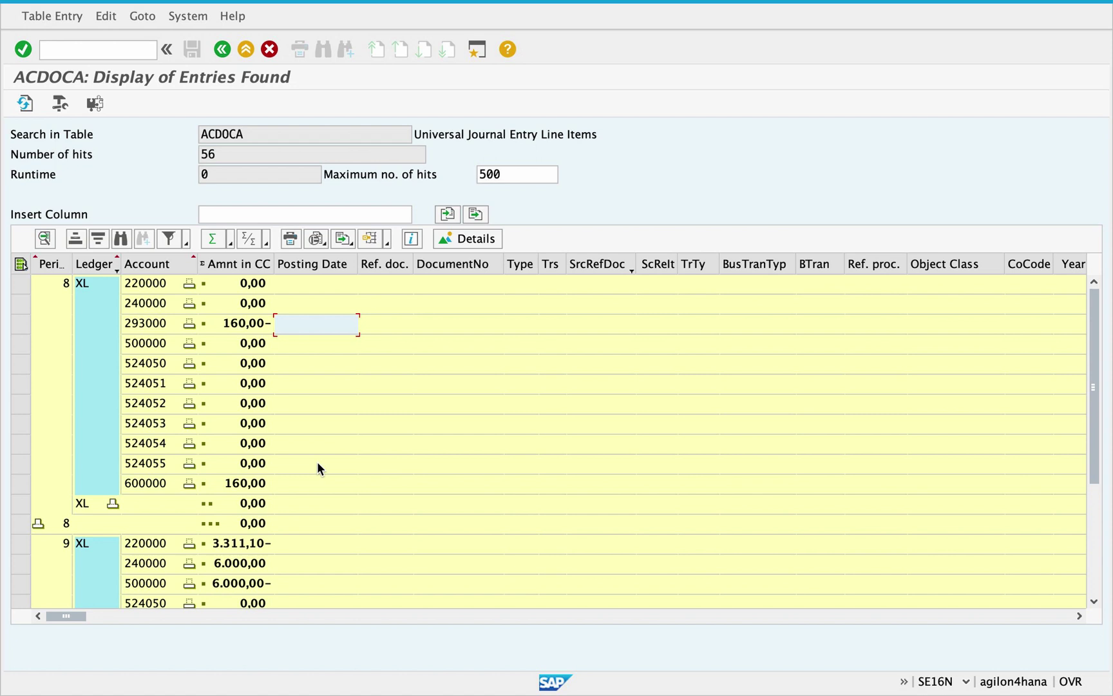
scroll(317, 461, down, 3)
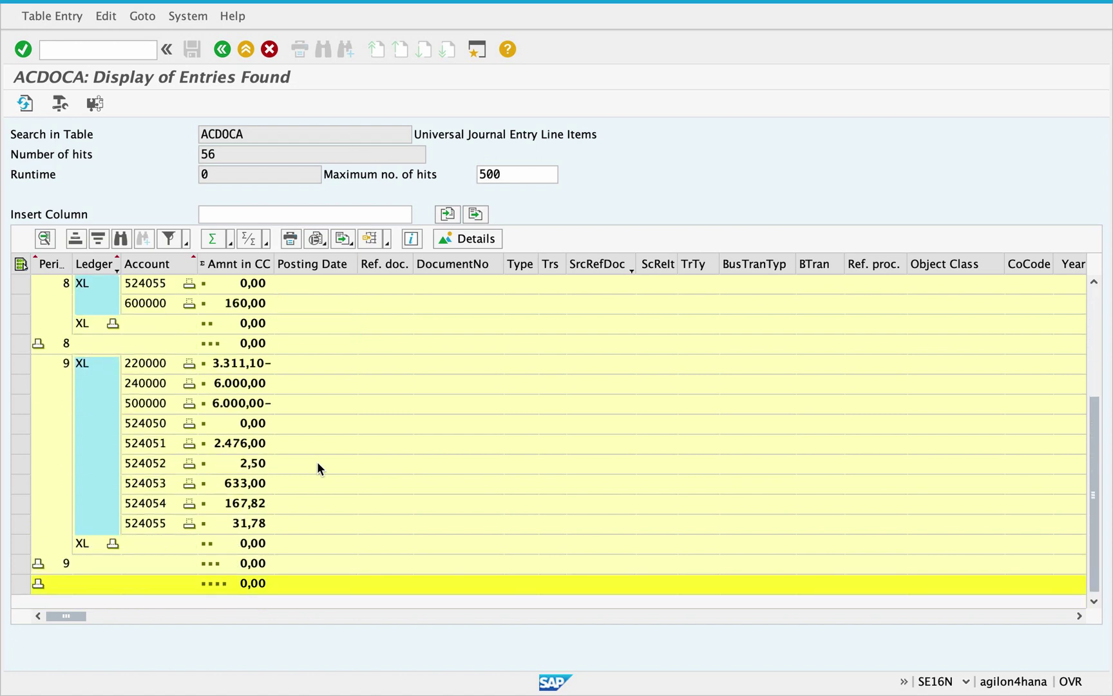
click(38, 344)
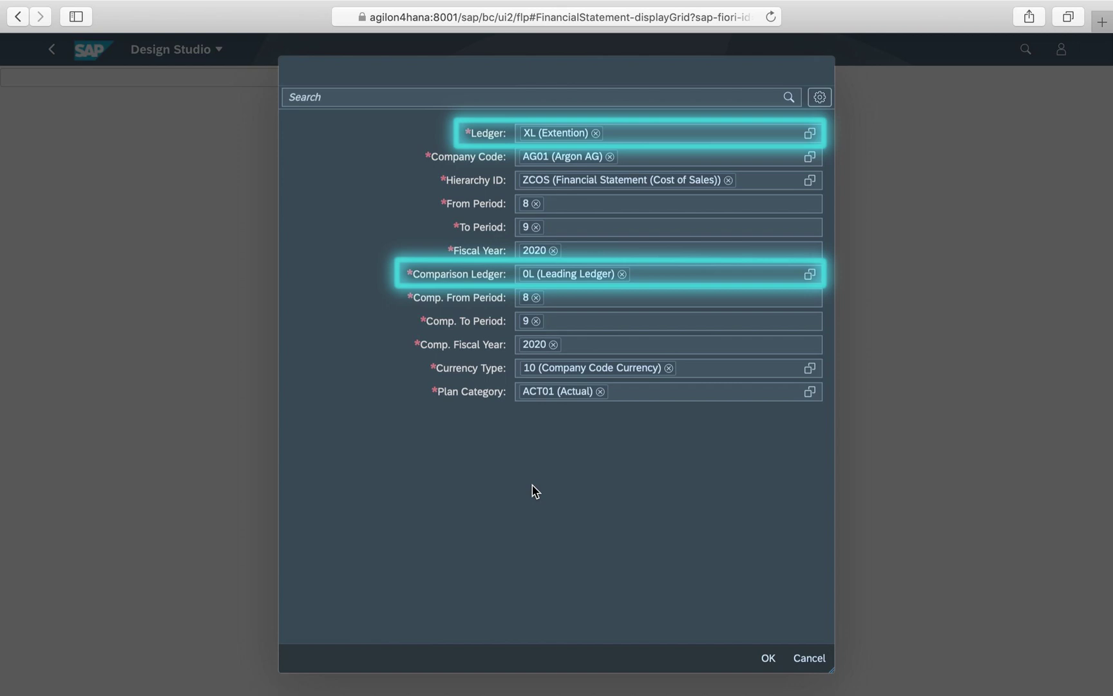
- Compare ledger XL with 0L for 2020 periods 8 to 9 in the balance sheet report, adding G/L Account to the rows to examine account 600000
click(768, 658)
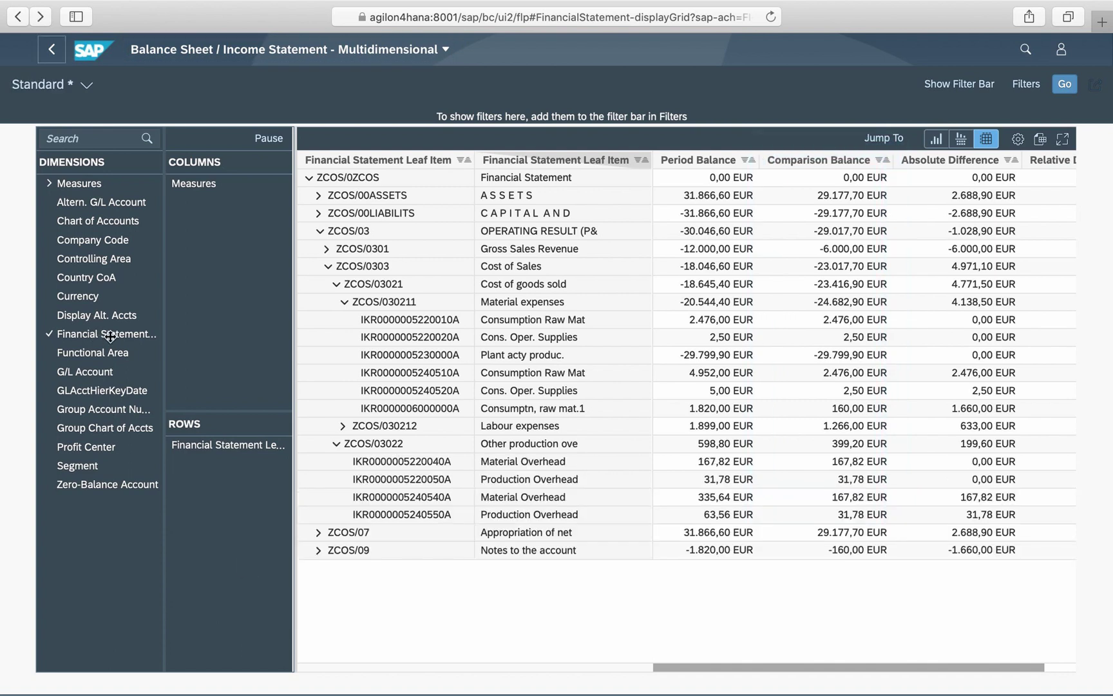
drag(102, 373, 248, 467)
scroll(605, 623, down, 10)
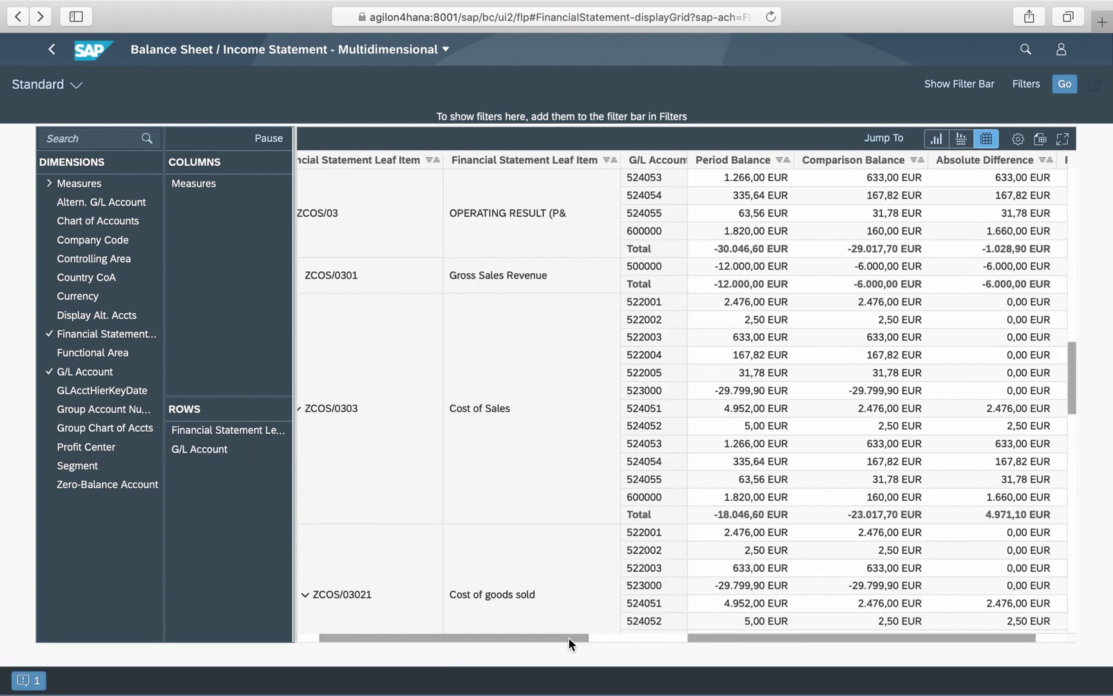
scroll(529, 549, down, 10)
click(649, 253)
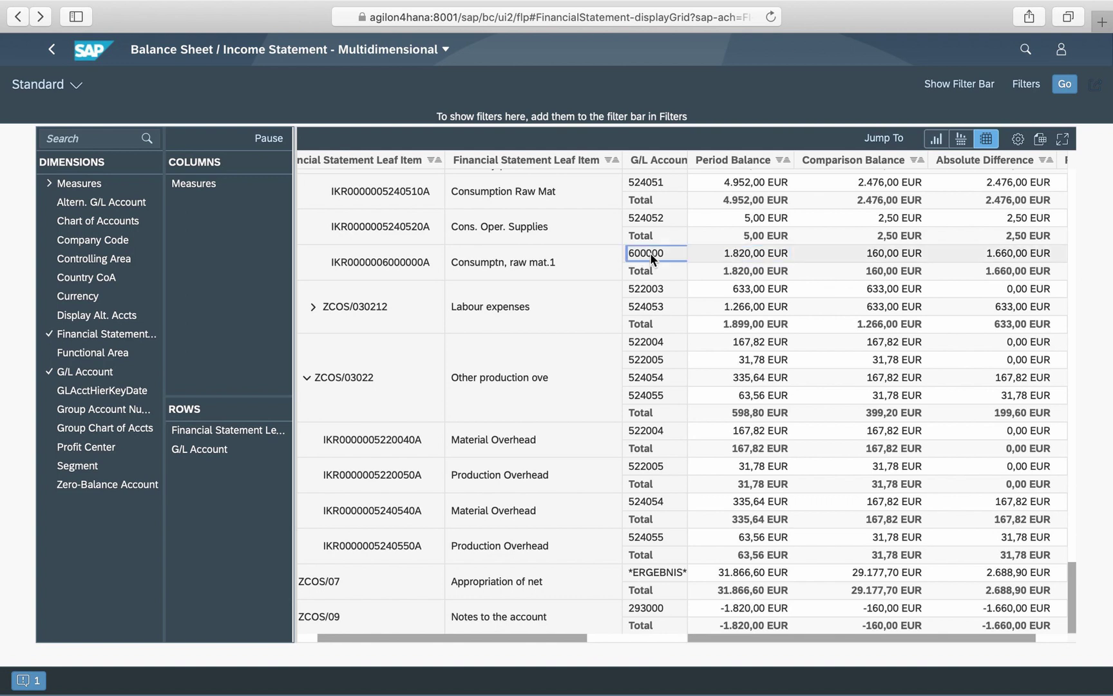
click(731, 254)
key(super+bracketleft)
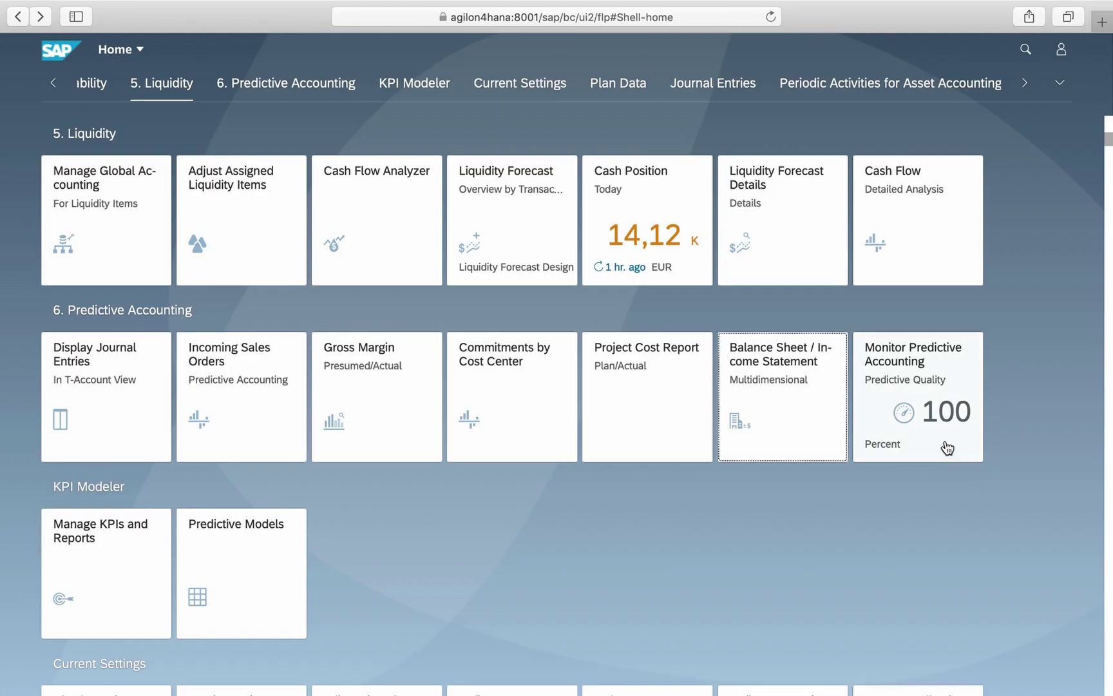
- Filter the Monitor Predictive Accounting errors by the Goods Issue simulation step and trigger reprocessing of source document 5
click(947, 448)
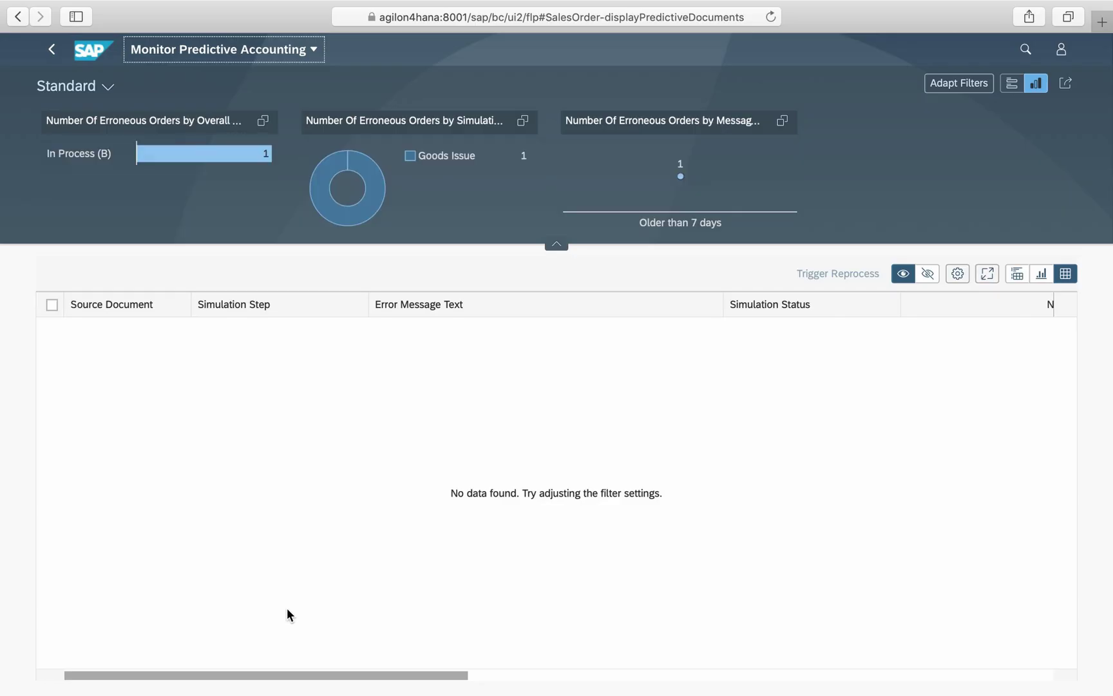
click(525, 161)
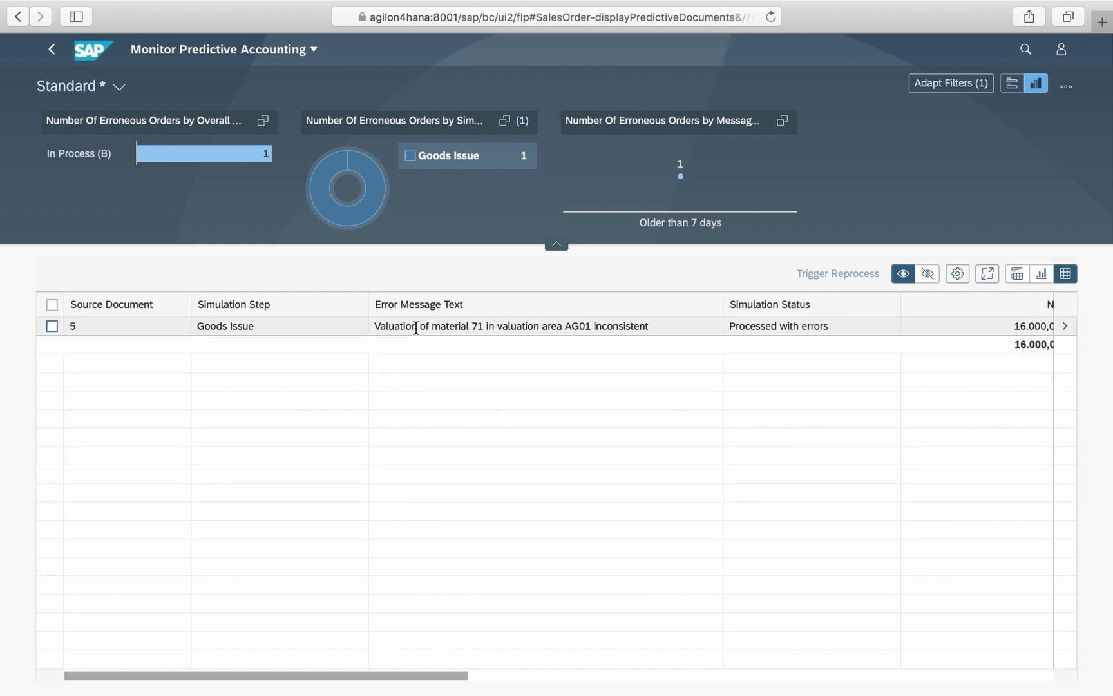
click(52, 326)
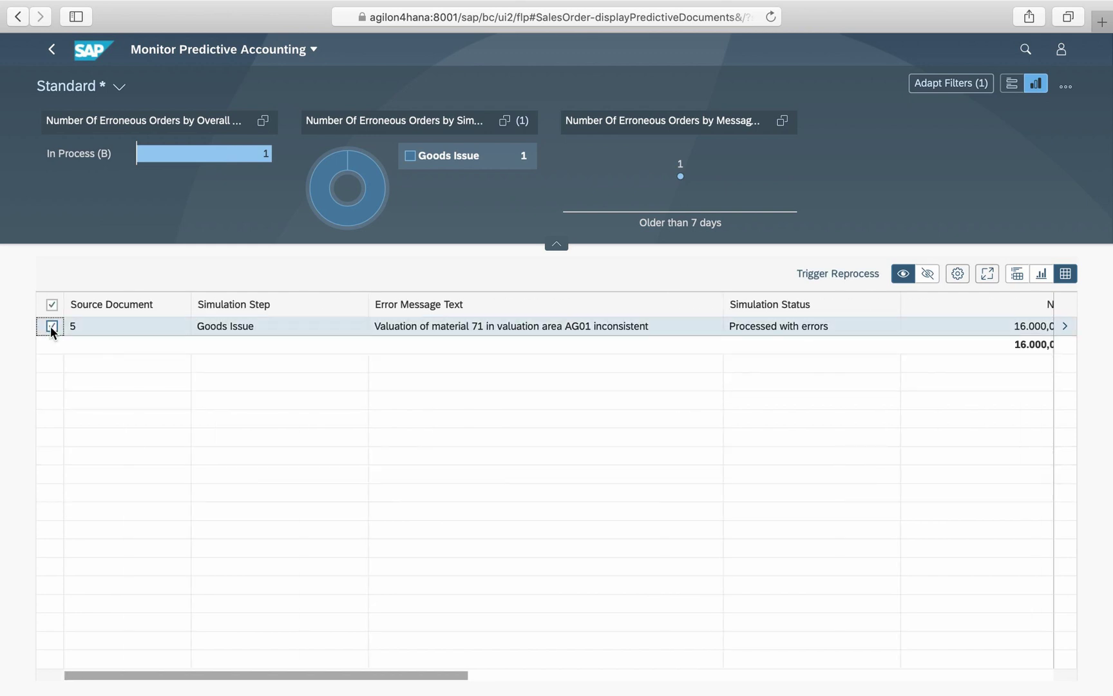
click(838, 276)
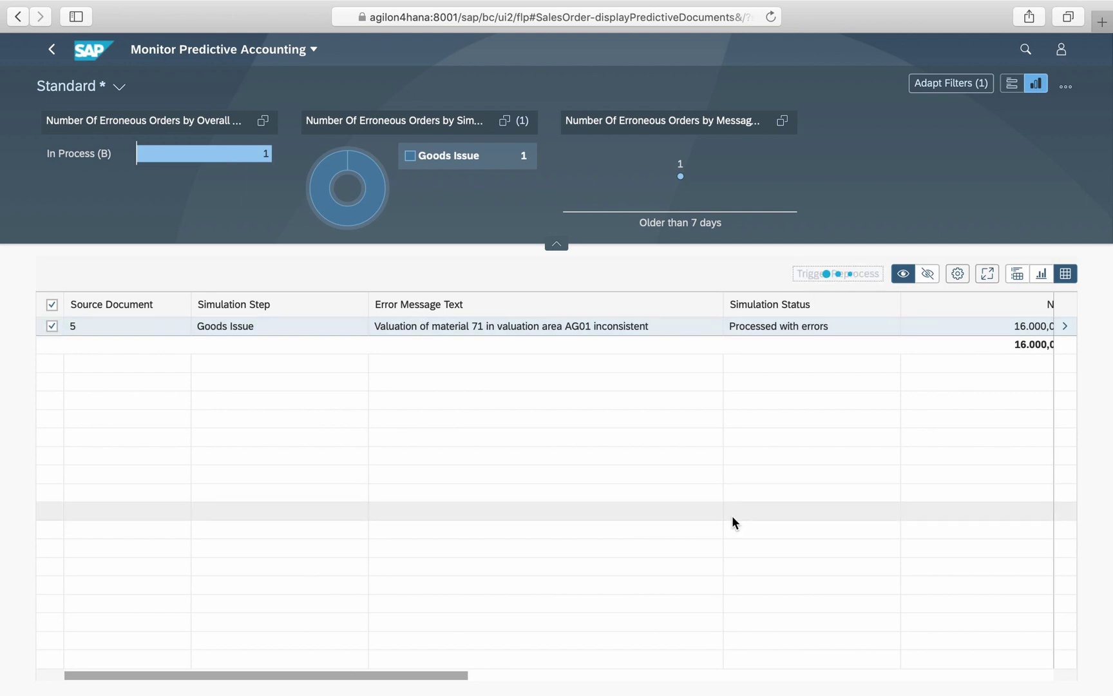